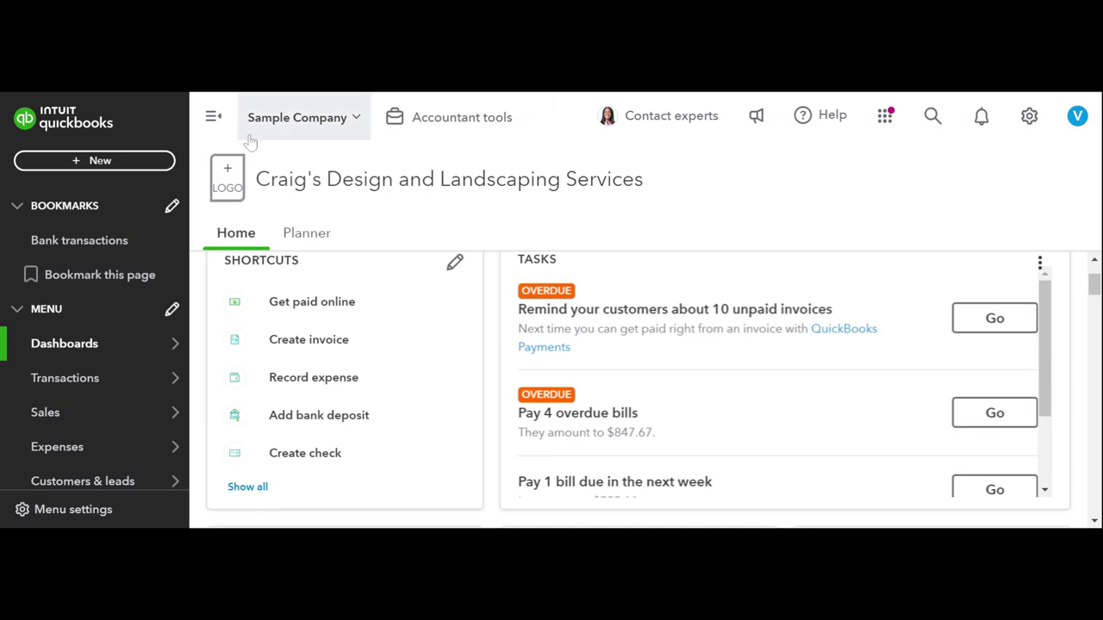
Switch Estimate #1001's status from Accepted to Pending, keeping the same customer
{"action": "left_click", "coordinate": [148, 170]}
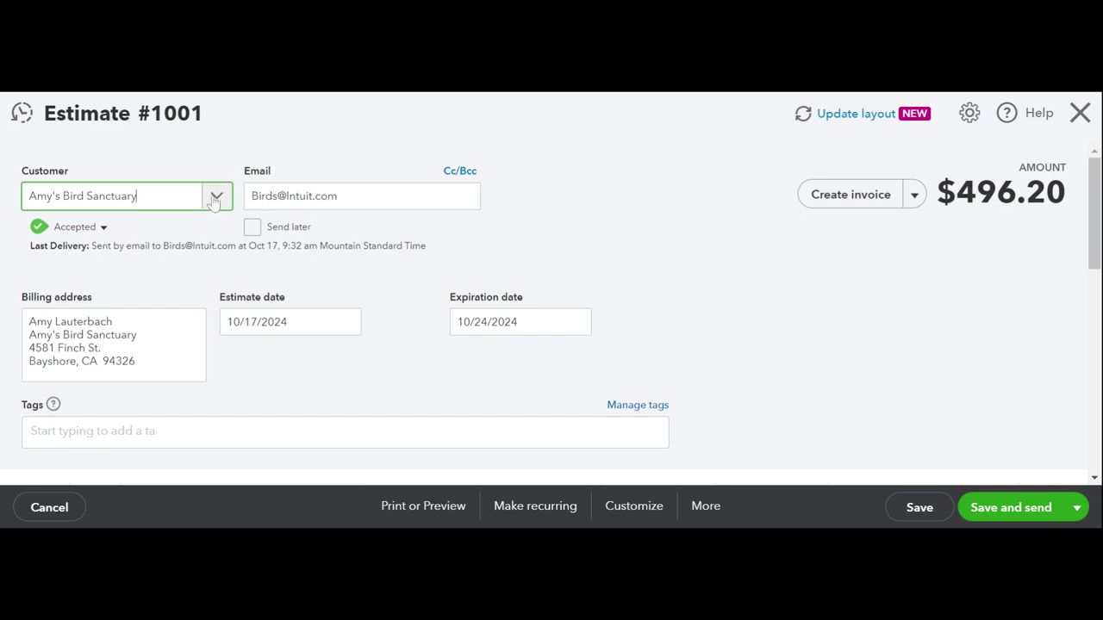
{"action": "left_click", "coordinate": [104, 227]}
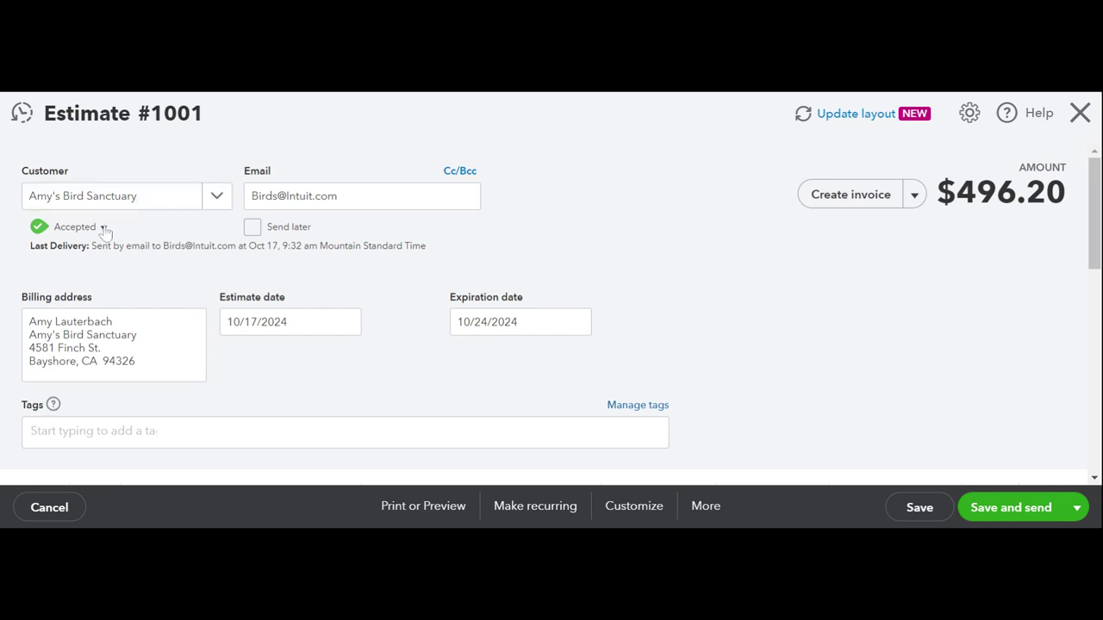
{"action": "left_click", "coordinate": [211, 240]}
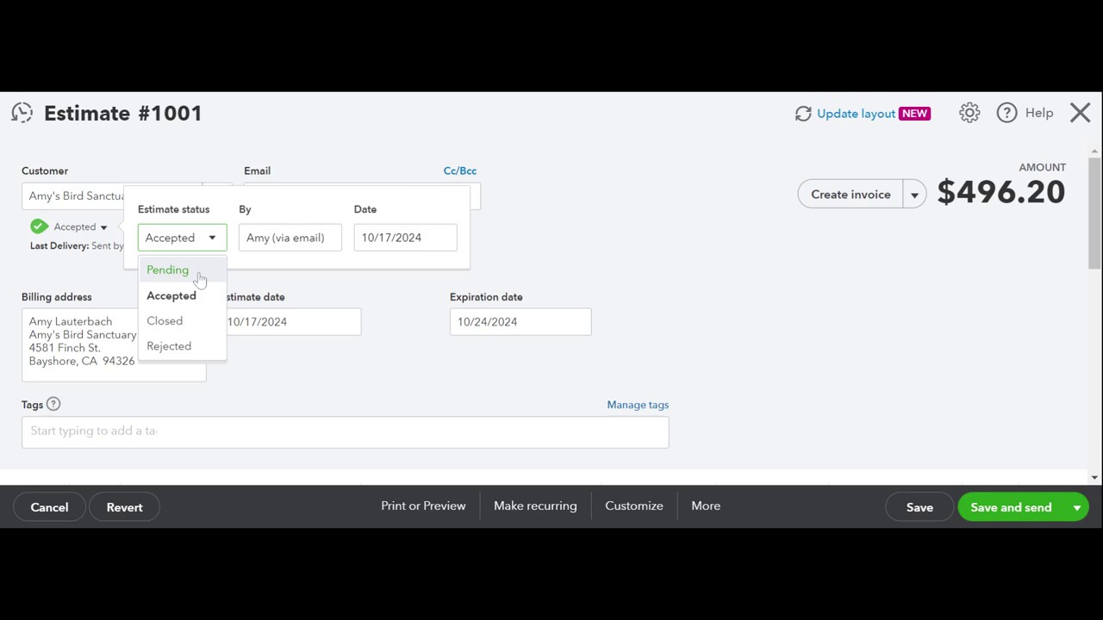
{"action": "left_click", "coordinate": [200, 274]}
{"action": "left_click", "coordinate": [512, 258]}
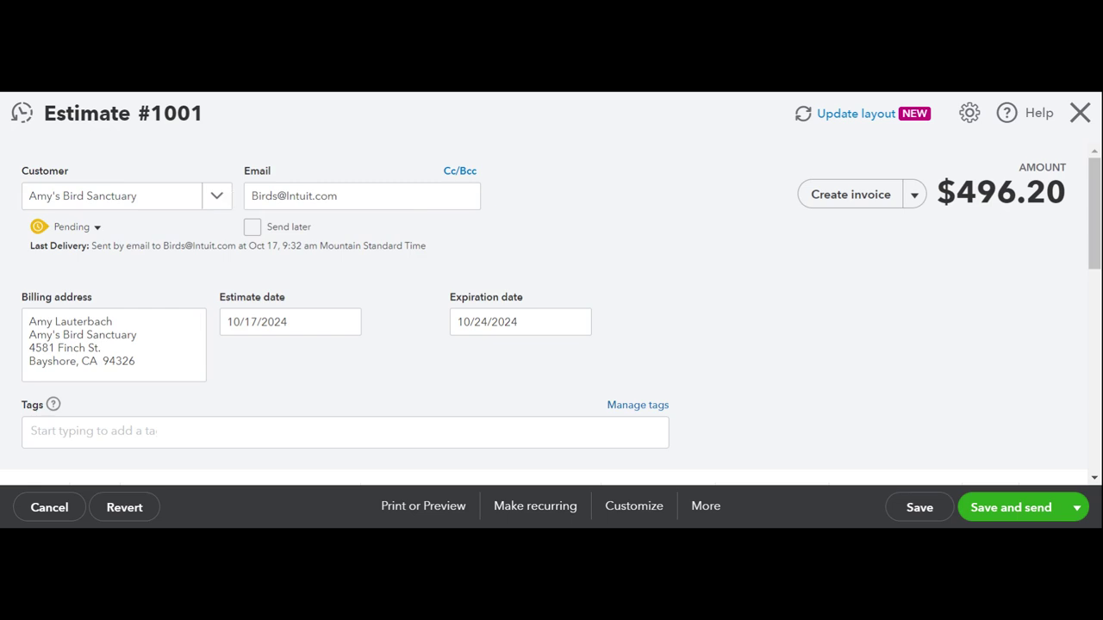
{"action": "left_click", "coordinate": [220, 209]}
{"action": "left_click", "coordinate": [209, 274]}
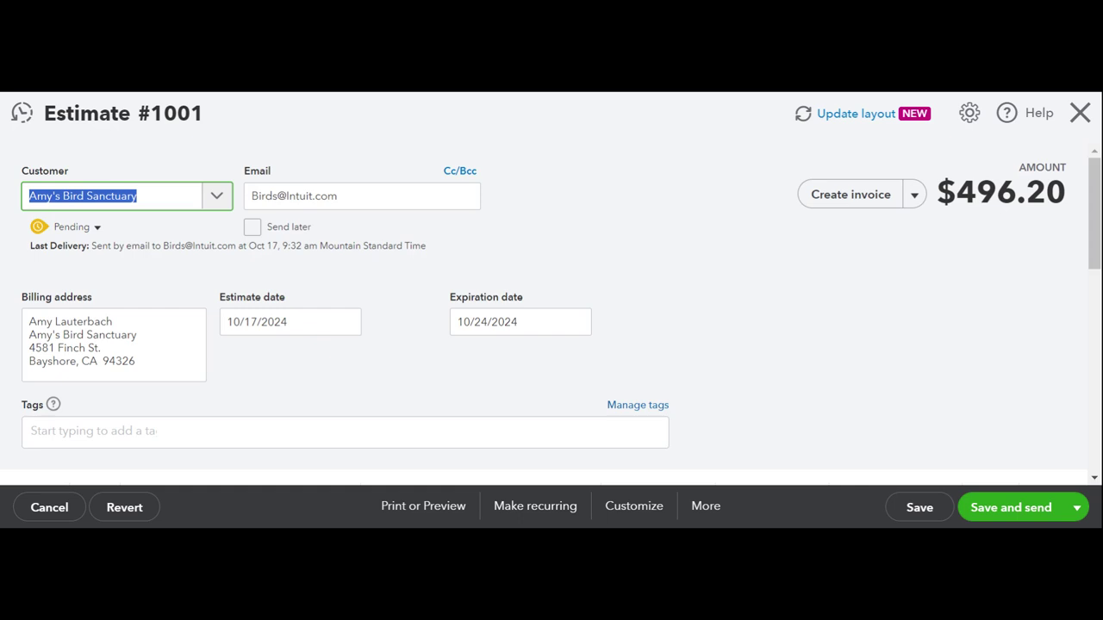
{"action": "scroll", "coordinate": [278, 288], "scroll_direction": "down", "scroll_amount": 1}
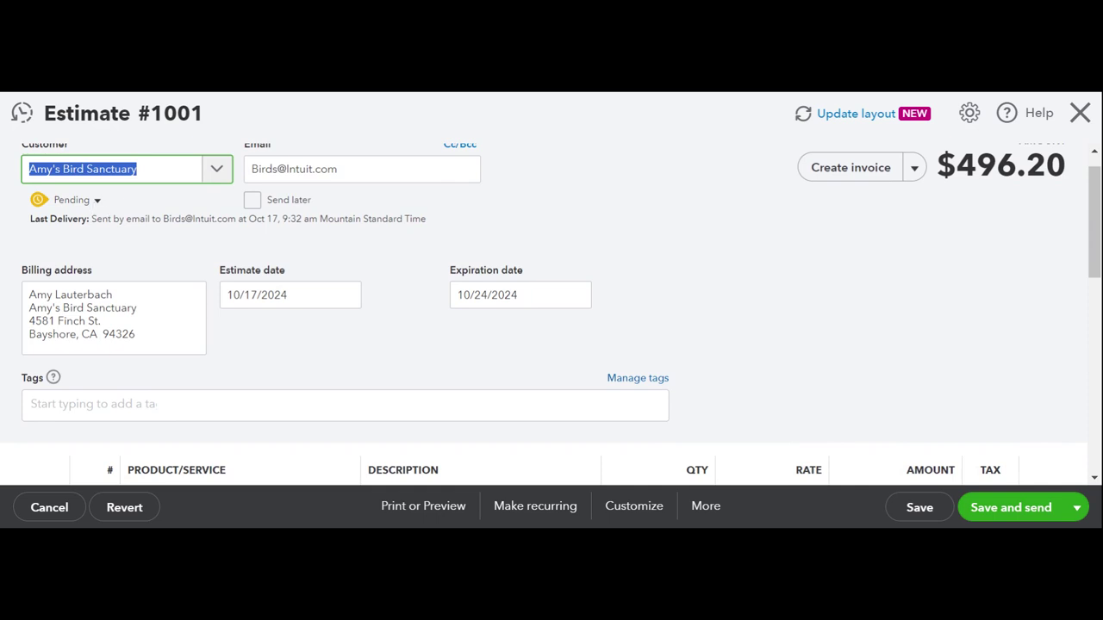
{"action": "left_click", "coordinate": [97, 200]}
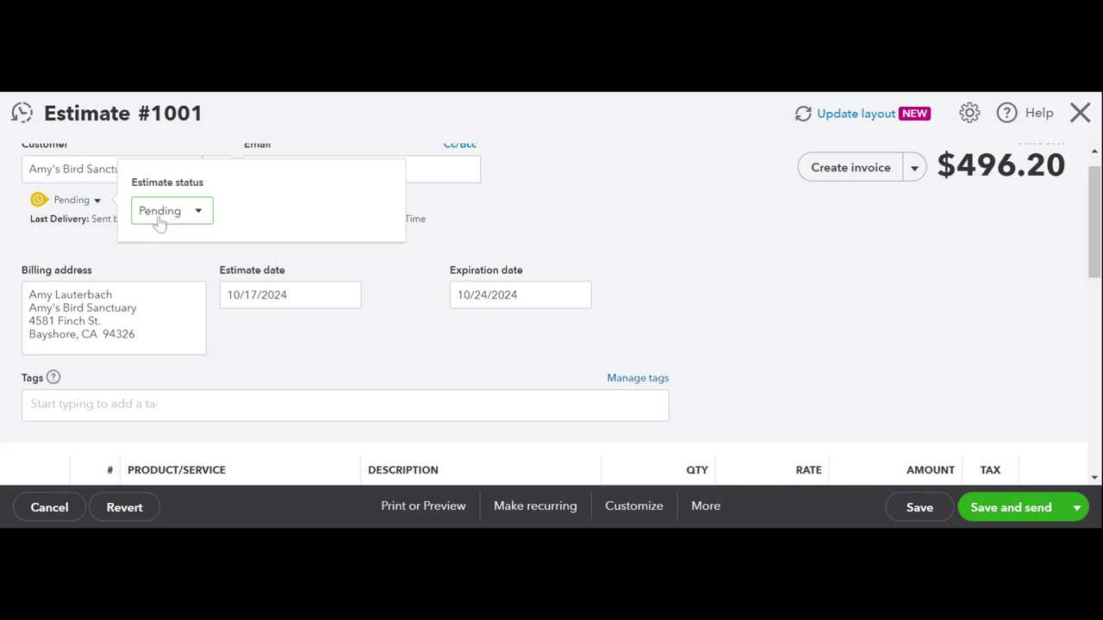
{"action": "left_click", "coordinate": [159, 215]}
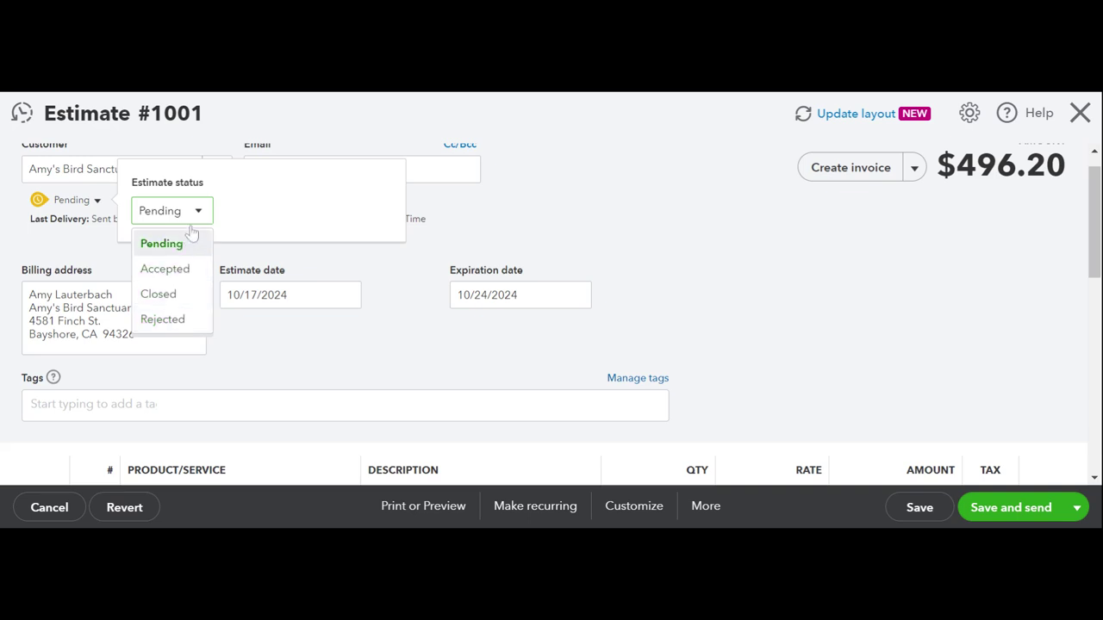
{"action": "left_click", "coordinate": [379, 279]}
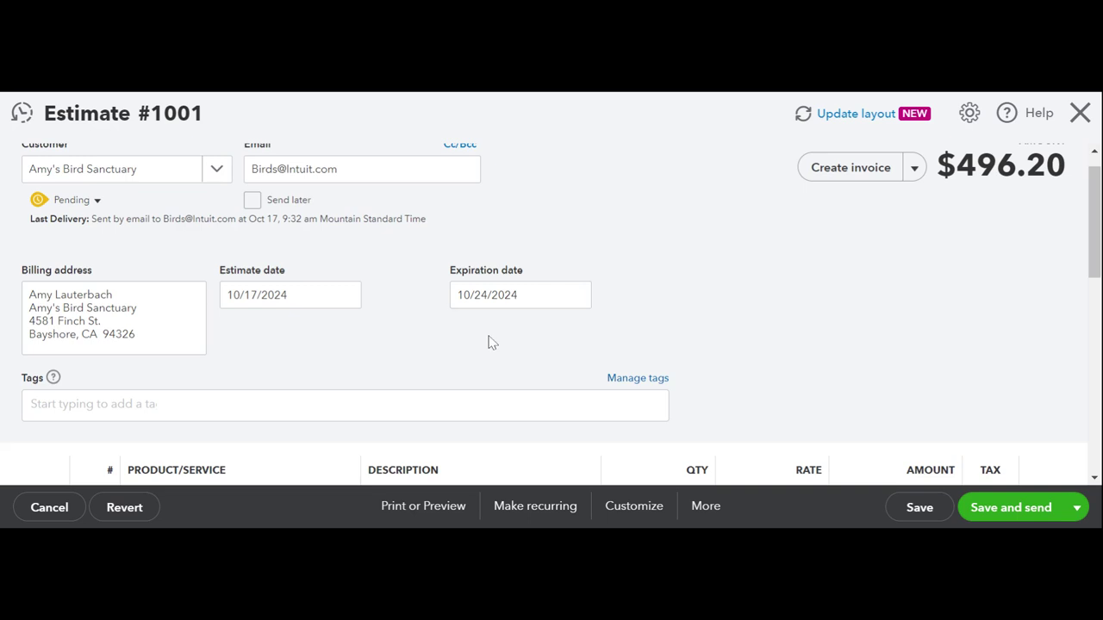
{"action": "left_click", "coordinate": [491, 295]}
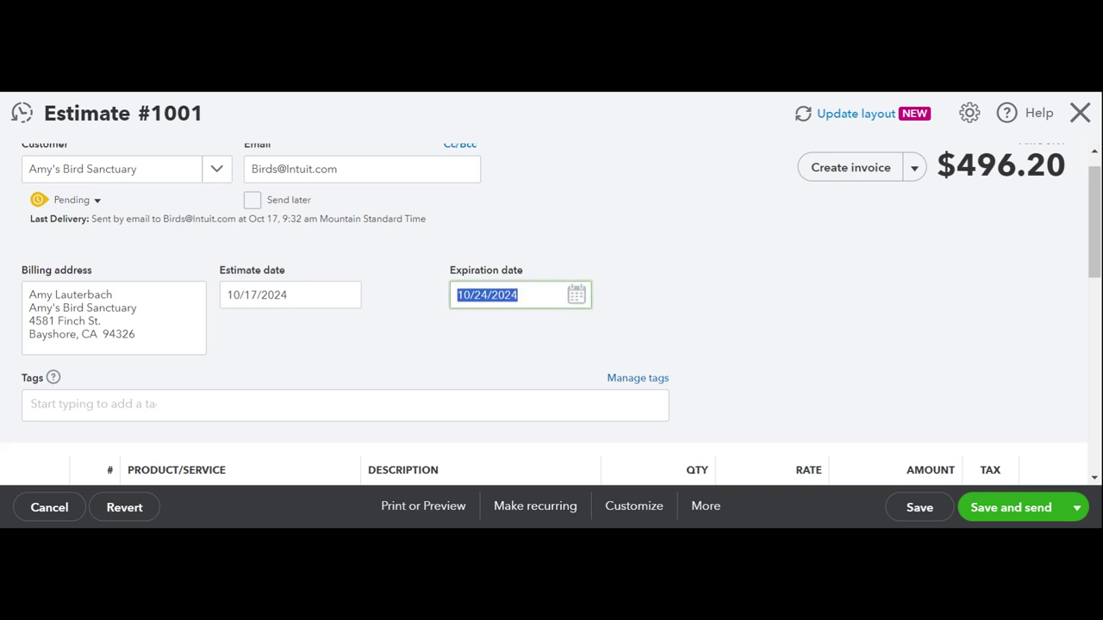
{"action": "left_click", "coordinate": [357, 387]}
{"action": "scroll", "coordinate": [357, 387], "scroll_direction": "down", "scroll_amount": 1}
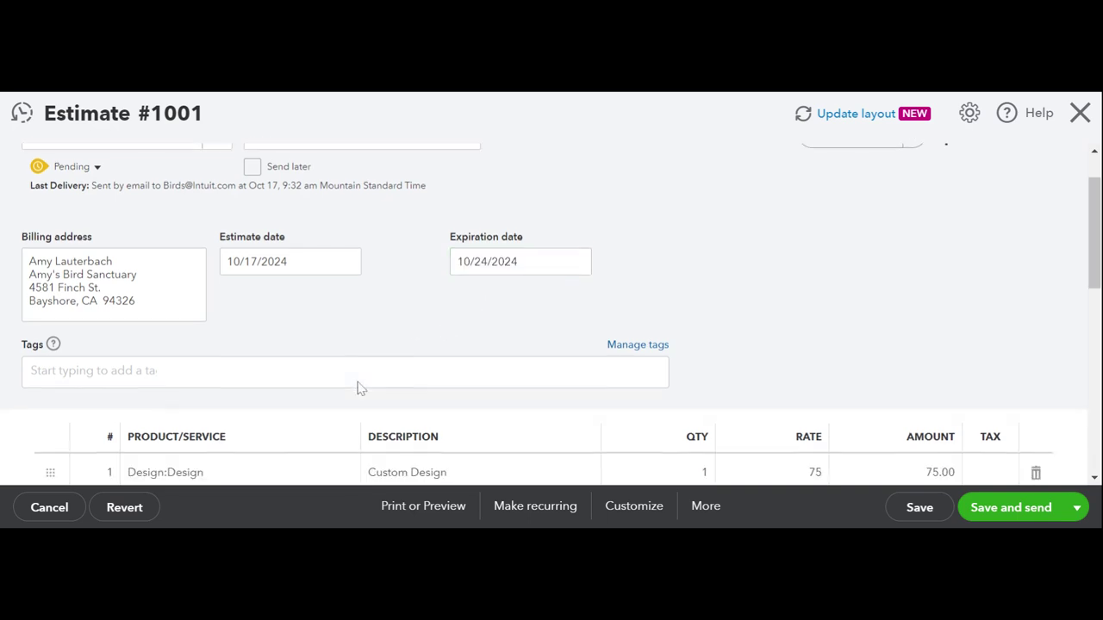
{"action": "scroll", "coordinate": [358, 387], "scroll_direction": "down", "scroll_amount": 1}
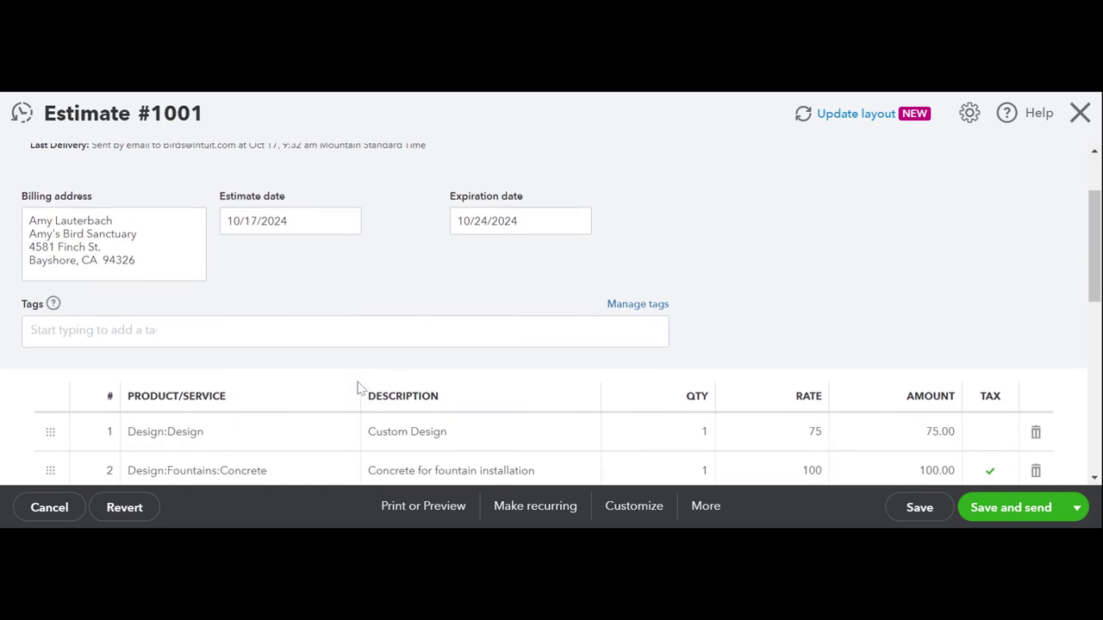
{"action": "scroll", "coordinate": [357, 386], "scroll_direction": "down", "scroll_amount": 2}
{"action": "scroll", "coordinate": [360, 388], "scroll_direction": "down", "scroll_amount": 1}
{"action": "scroll", "coordinate": [357, 389], "scroll_direction": "down", "scroll_amount": 2}
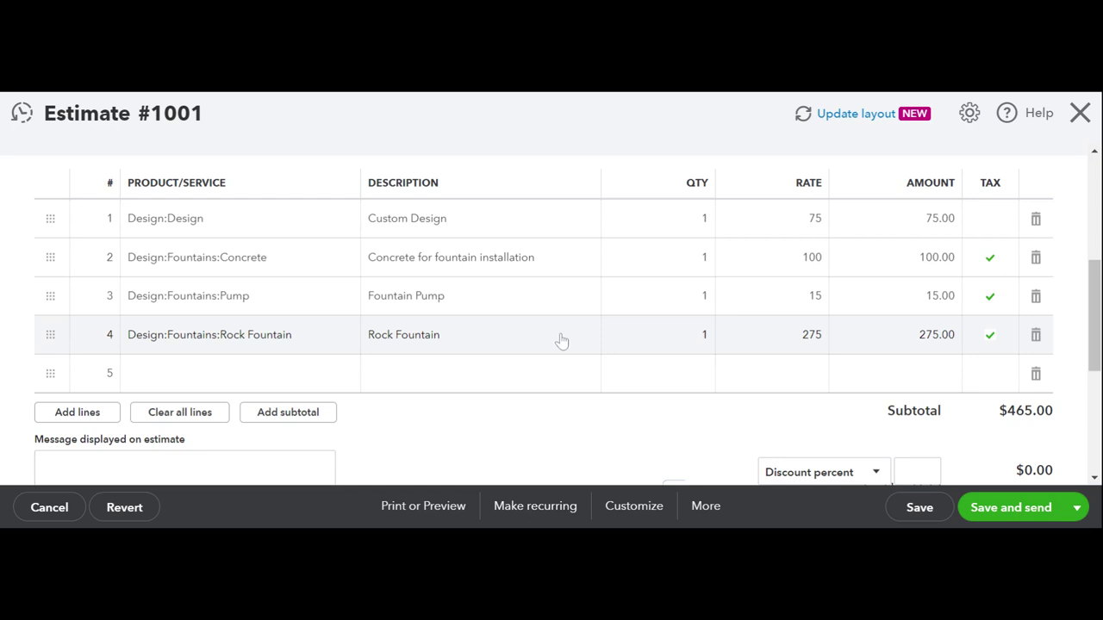
{"action": "left_click", "coordinate": [898, 308]}
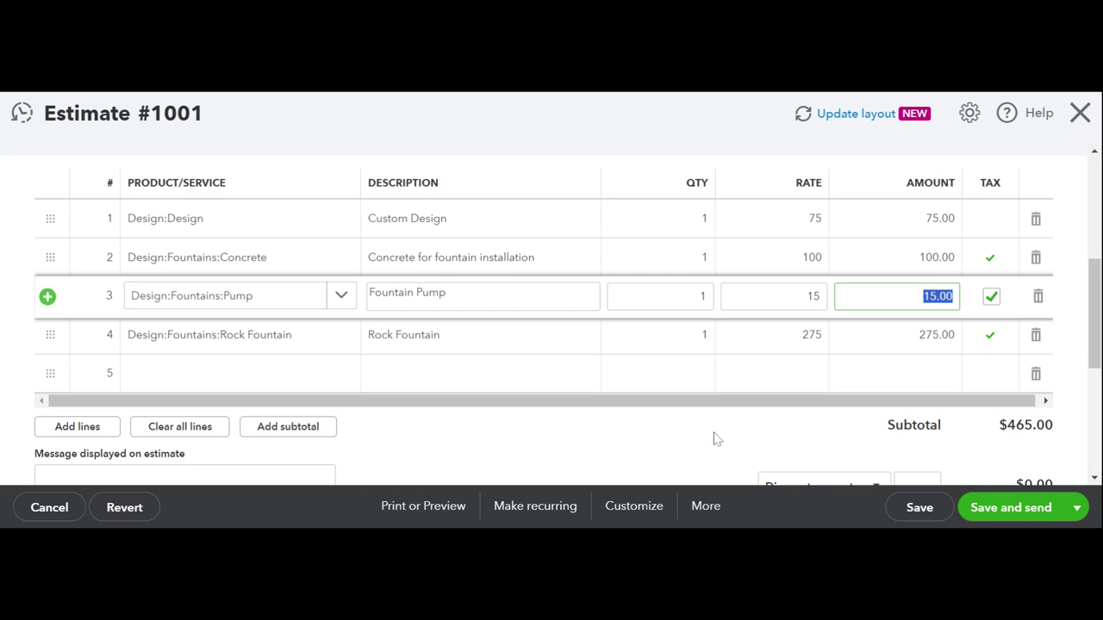
{"action": "scroll", "coordinate": [714, 438], "scroll_direction": "down", "scroll_amount": 5}
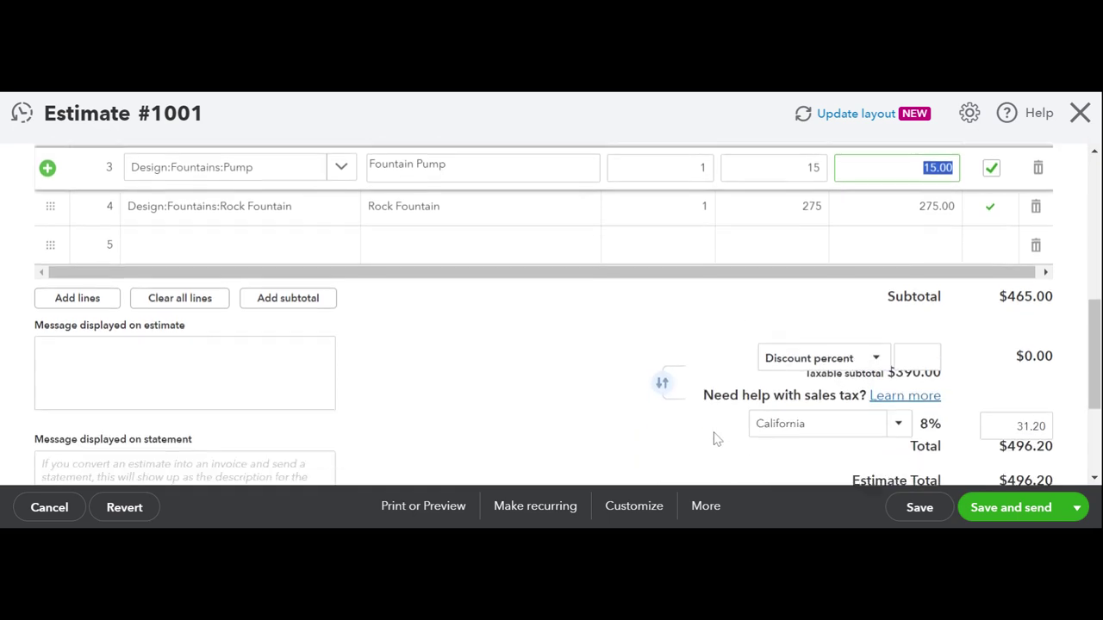
{"action": "scroll", "coordinate": [409, 389], "scroll_direction": "up", "scroll_amount": 5}
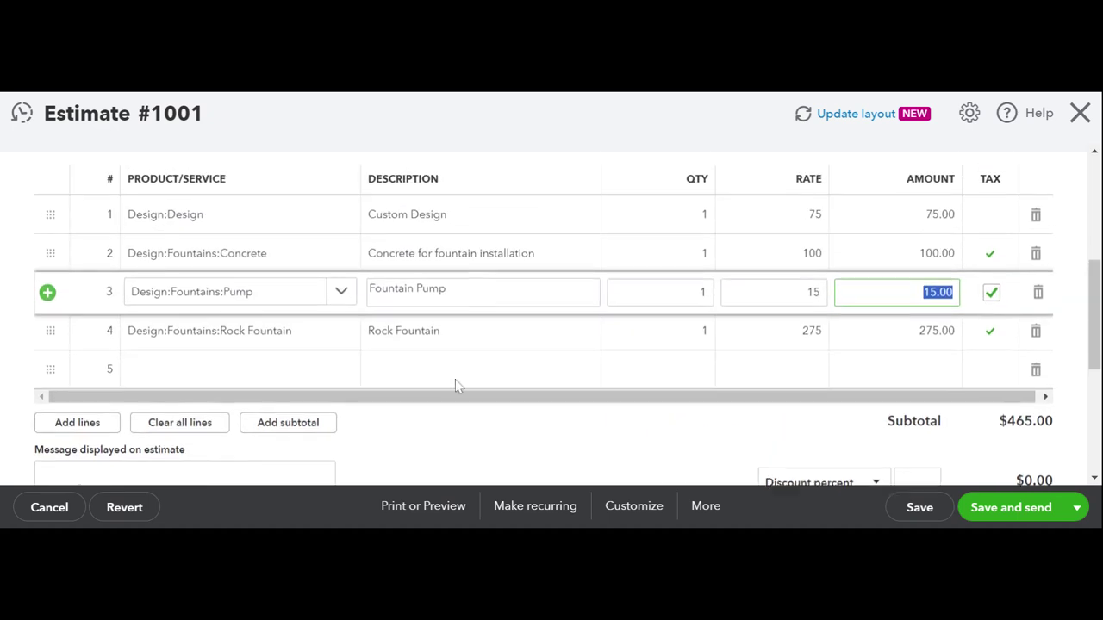
{"action": "scroll", "coordinate": [362, 408], "scroll_direction": "down", "scroll_amount": 4}
{"action": "scroll", "coordinate": [361, 412], "scroll_direction": "down", "scroll_amount": 2}
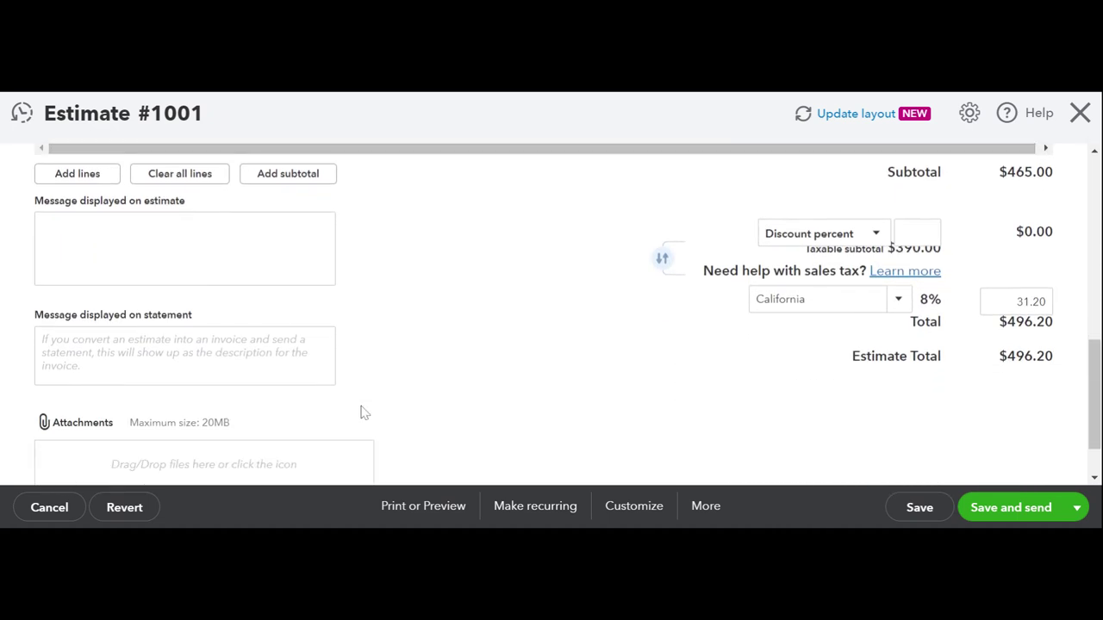
{"action": "left_click", "coordinate": [184, 248]}
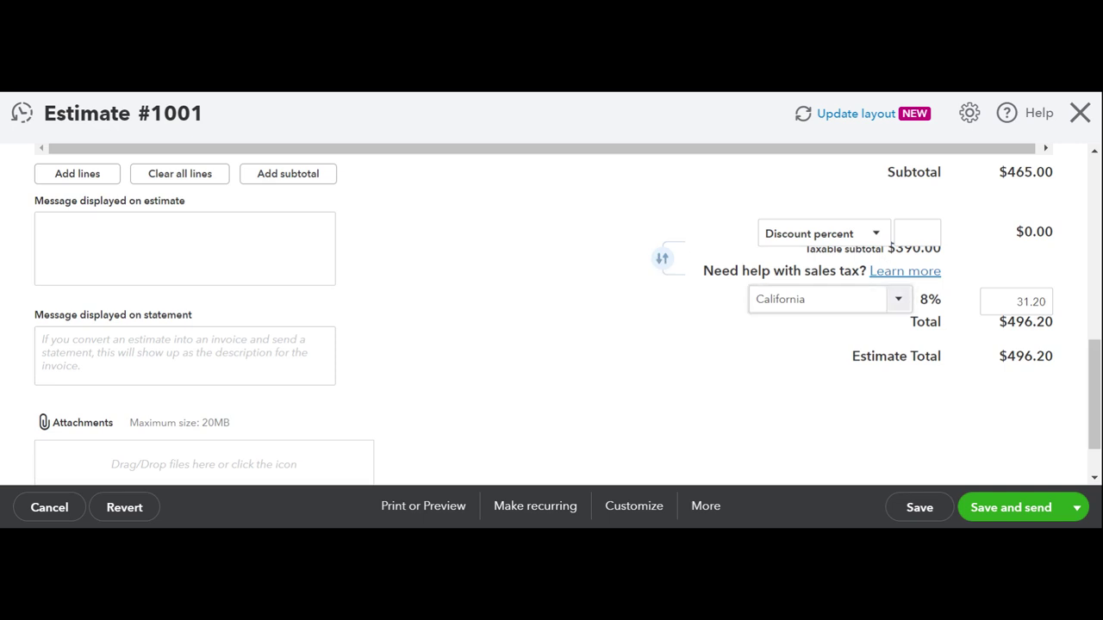
{"action": "left_click", "coordinate": [897, 301]}
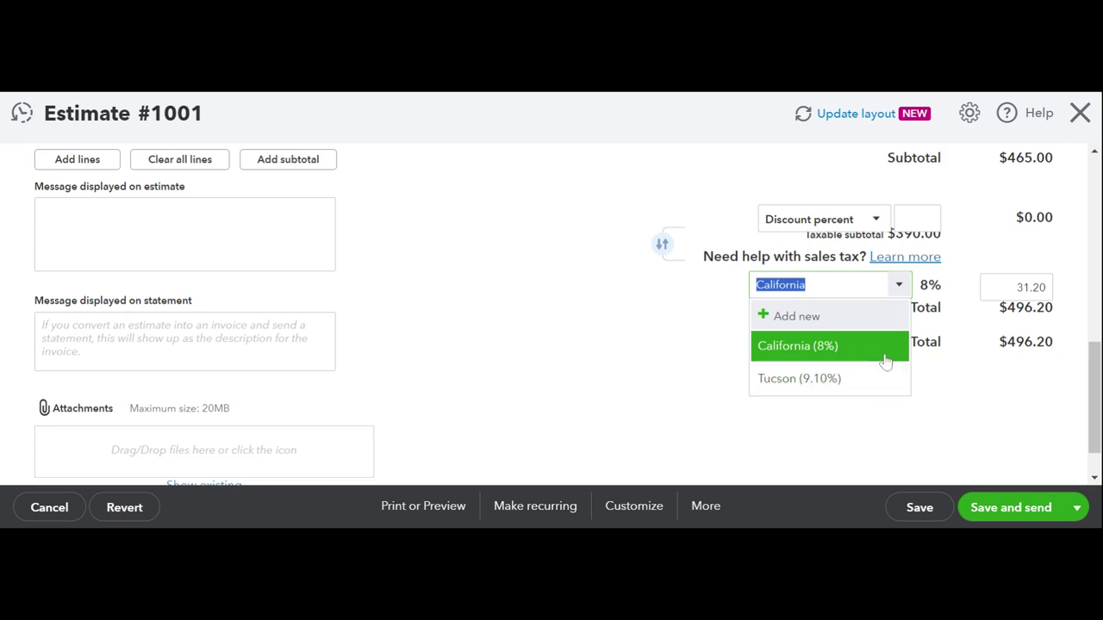
{"action": "left_click", "coordinate": [885, 353]}
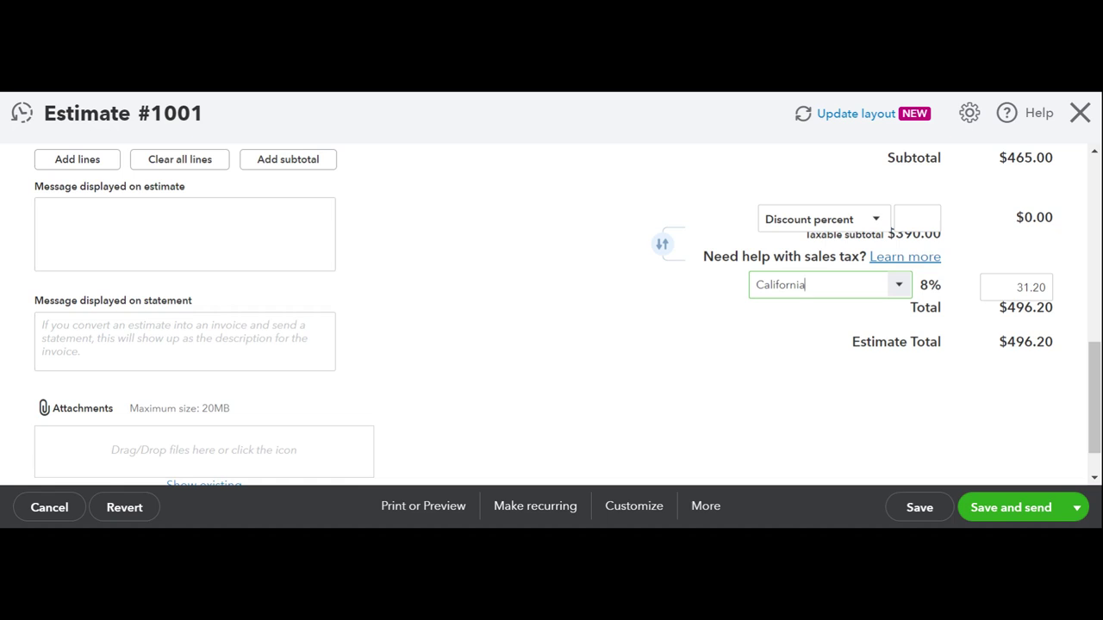
{"action": "scroll", "coordinate": [568, 315], "scroll_direction": "down", "scroll_amount": 1}
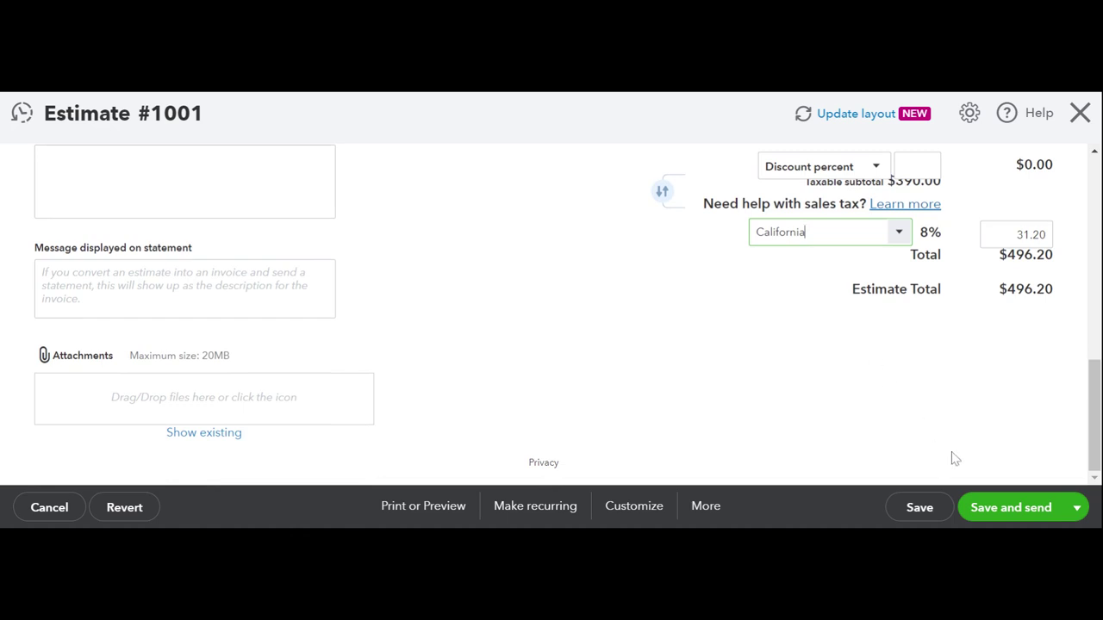
Save Estimate #1001 and dismiss the Send email dialog without sending it
{"action": "left_click", "coordinate": [1027, 510]}
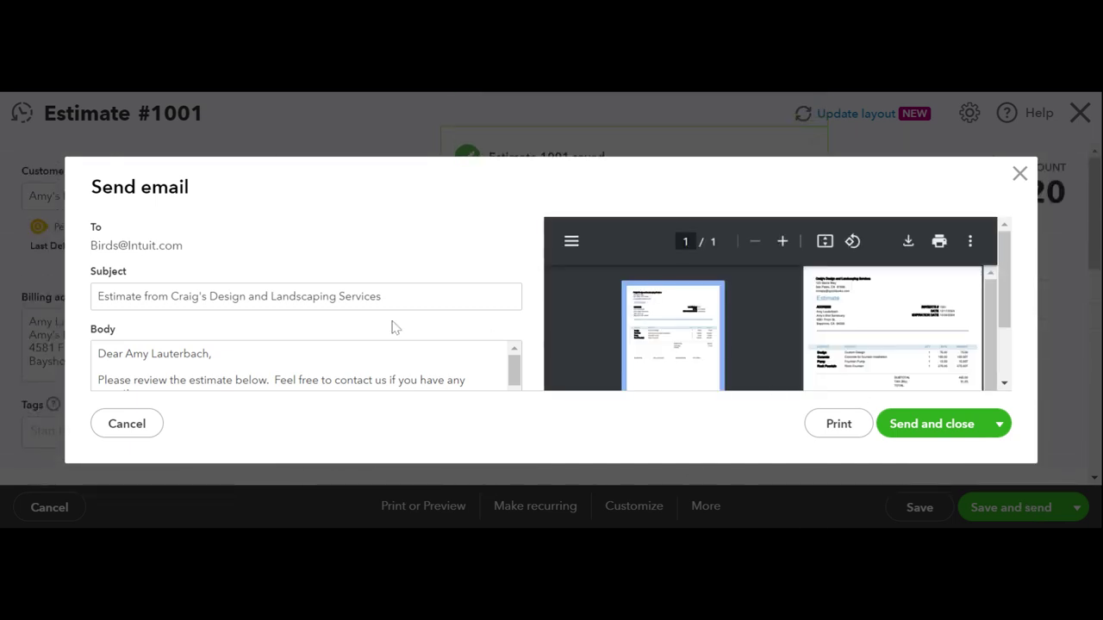
{"action": "scroll", "coordinate": [373, 320], "scroll_direction": "down", "scroll_amount": 1}
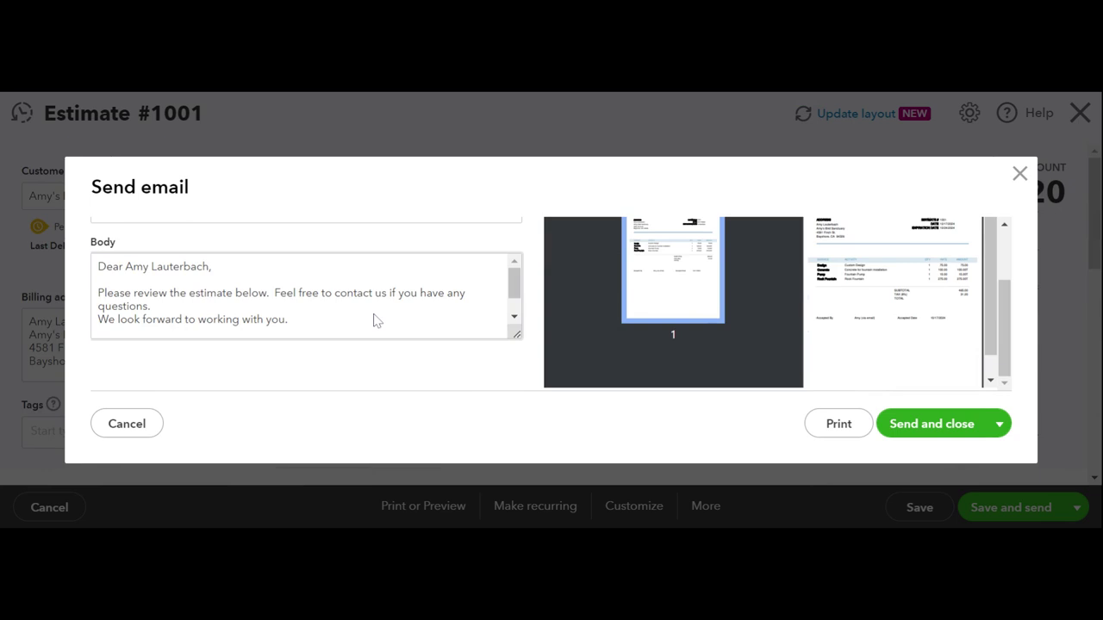
{"action": "scroll", "coordinate": [373, 320], "scroll_direction": "up", "scroll_amount": 1}
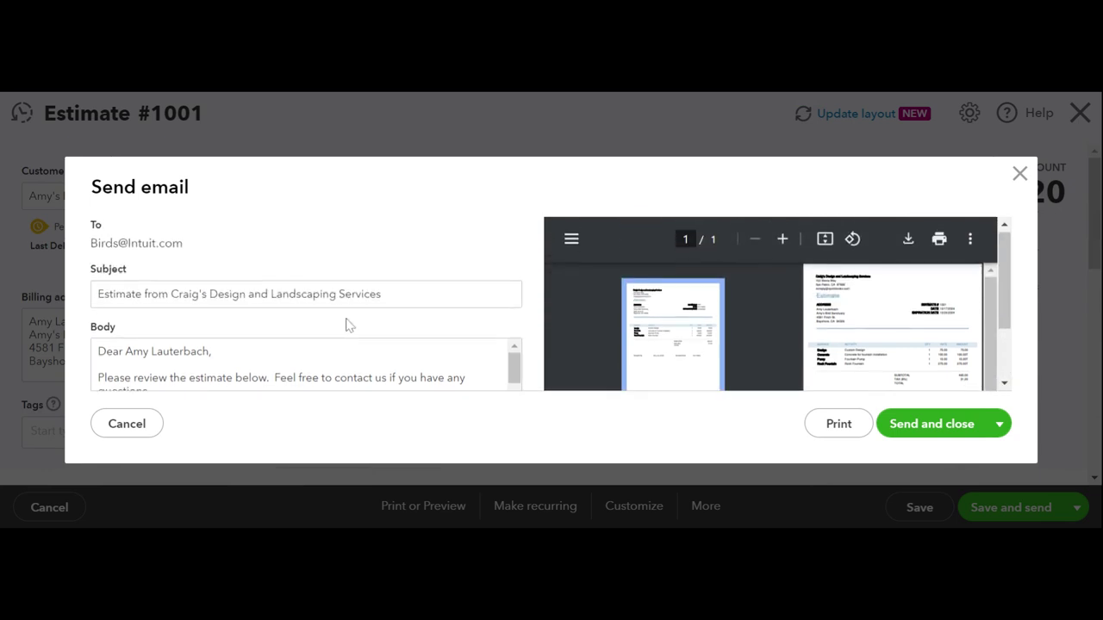
{"action": "scroll", "coordinate": [345, 322], "scroll_direction": "down", "scroll_amount": 1}
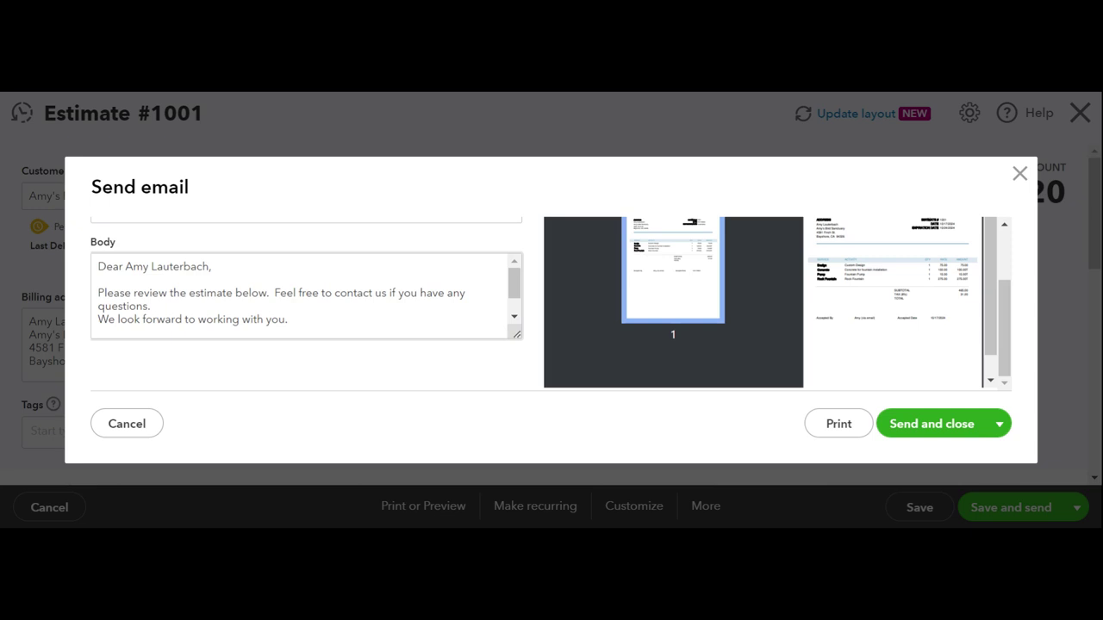
{"action": "left_click", "coordinate": [903, 427]}
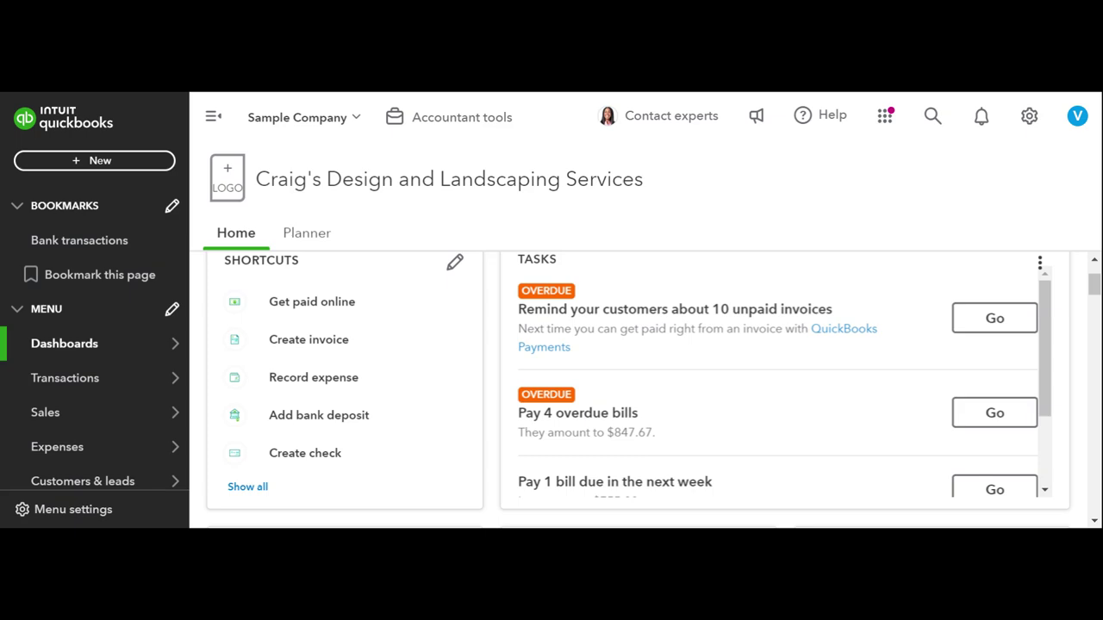
Reopen the $496.20 Estimate #1001 from the top-bar search's recent searches
{"action": "left_click", "coordinate": [931, 117]}
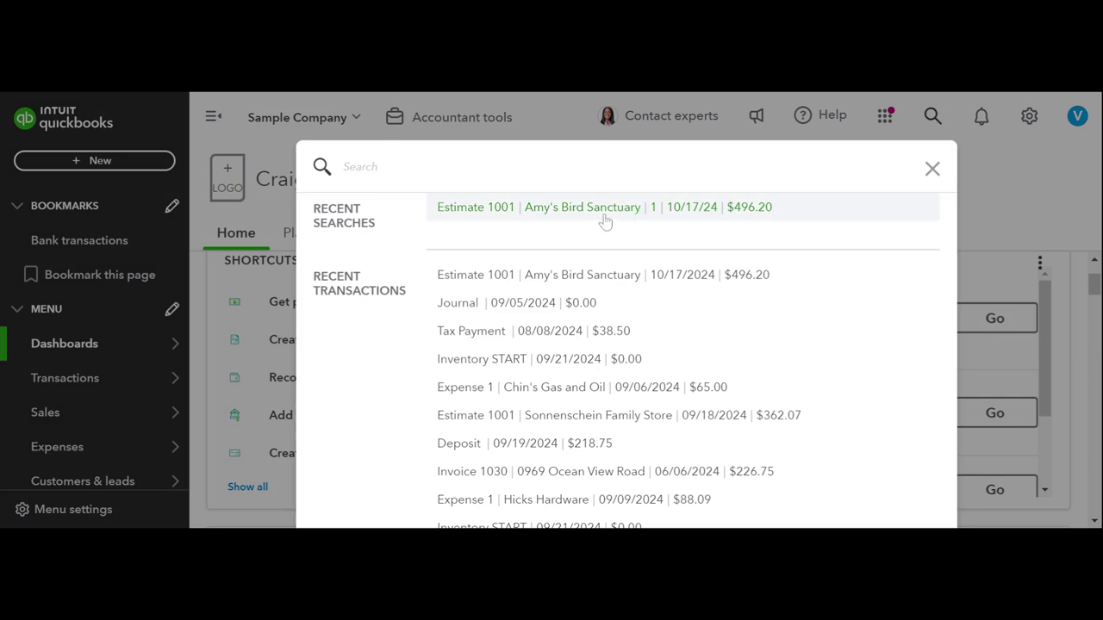
{"action": "left_click", "coordinate": [932, 120]}
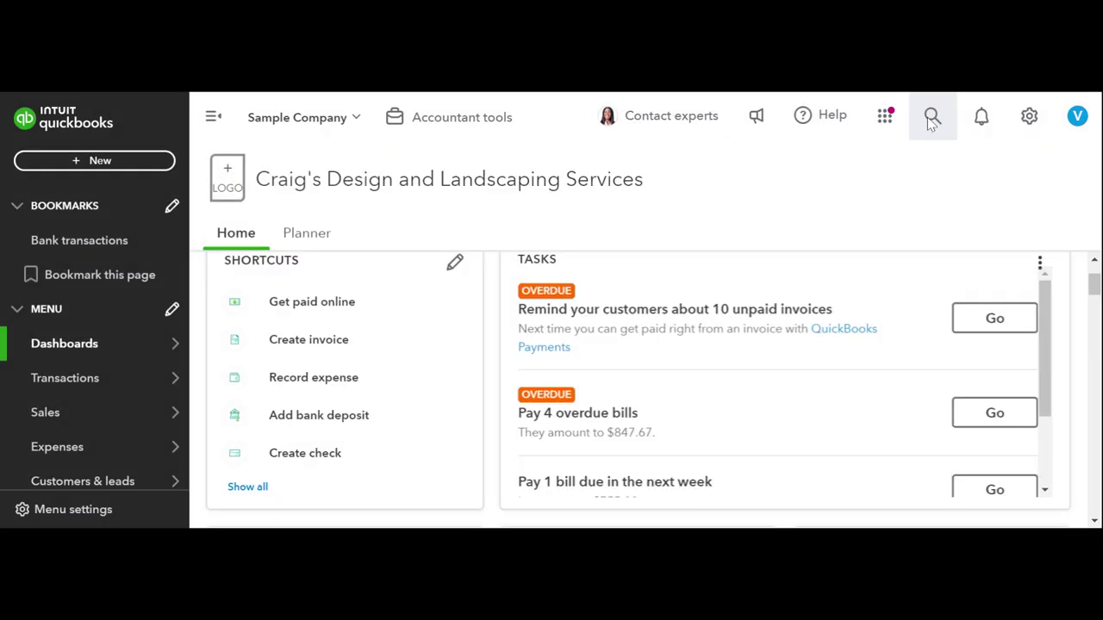
{"action": "left_click", "coordinate": [931, 120]}
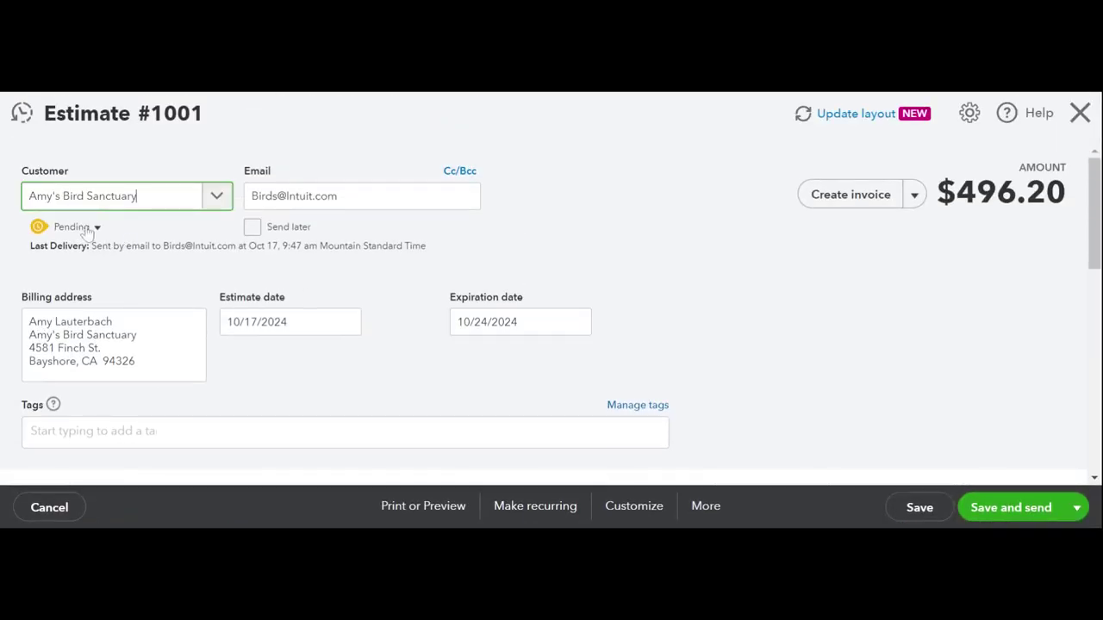
Mark Estimate #1001 as Accepted and check its acceptance date
{"action": "left_click", "coordinate": [96, 227]}
{"action": "left_click", "coordinate": [175, 238]}
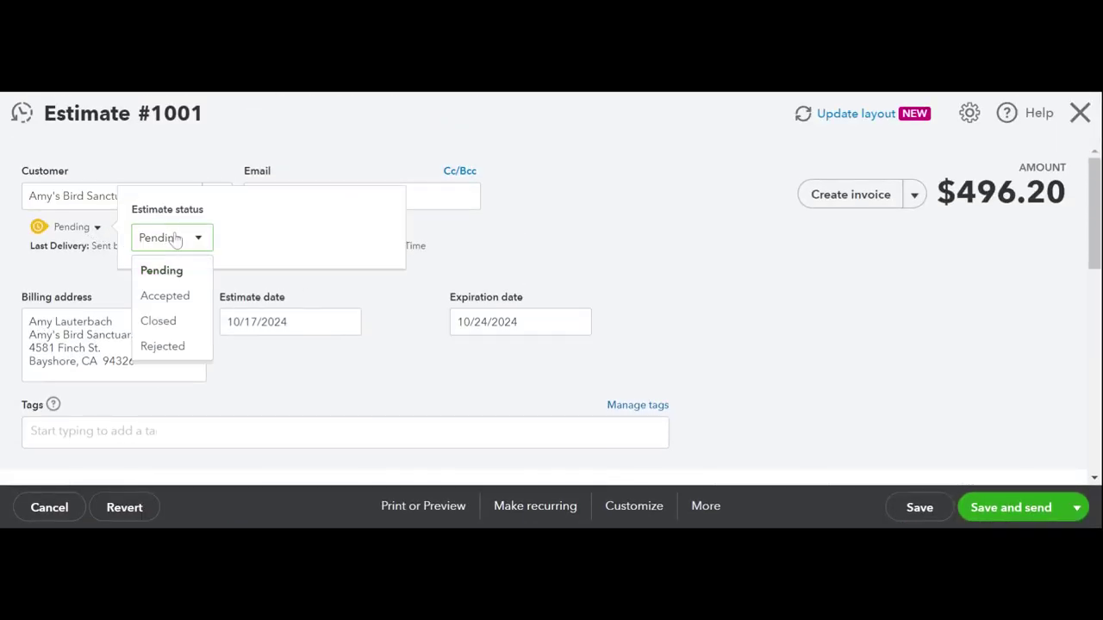
{"action": "left_click", "coordinate": [185, 297]}
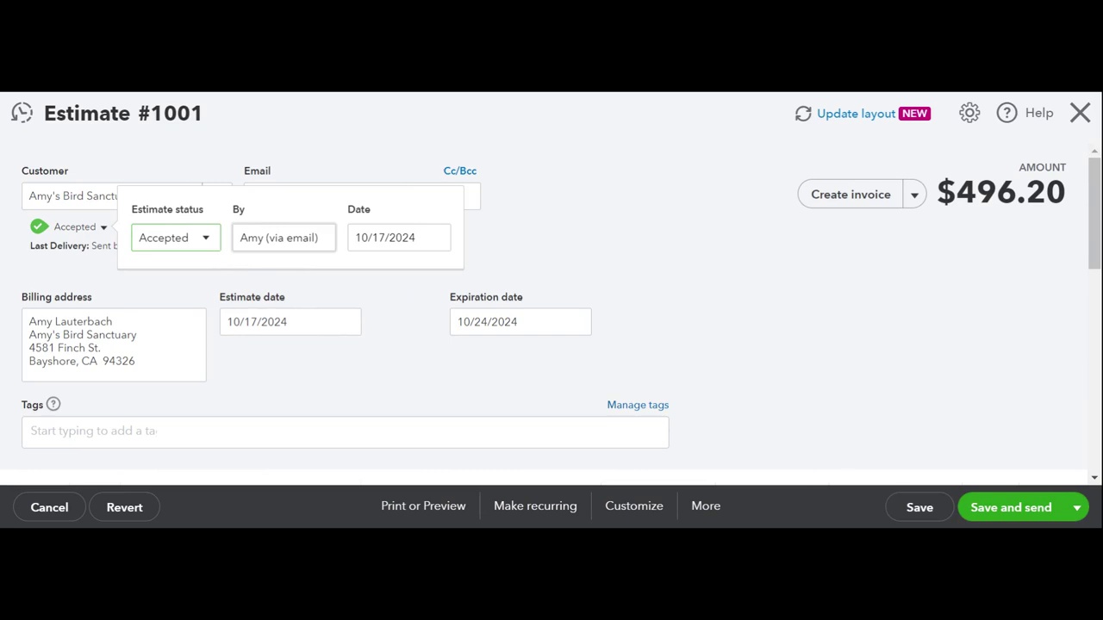
{"action": "left_click", "coordinate": [385, 237]}
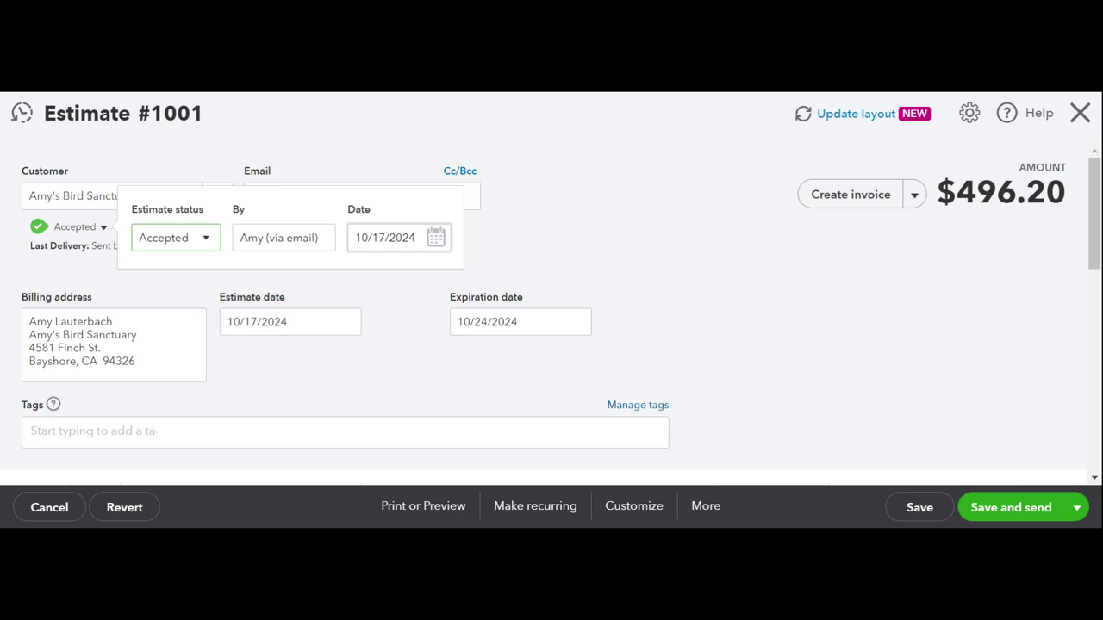
{"action": "left_click", "coordinate": [642, 263]}
Review the estimate's line items and its $496.20 total
{"action": "scroll", "coordinate": [642, 262], "scroll_direction": "down", "scroll_amount": 10}
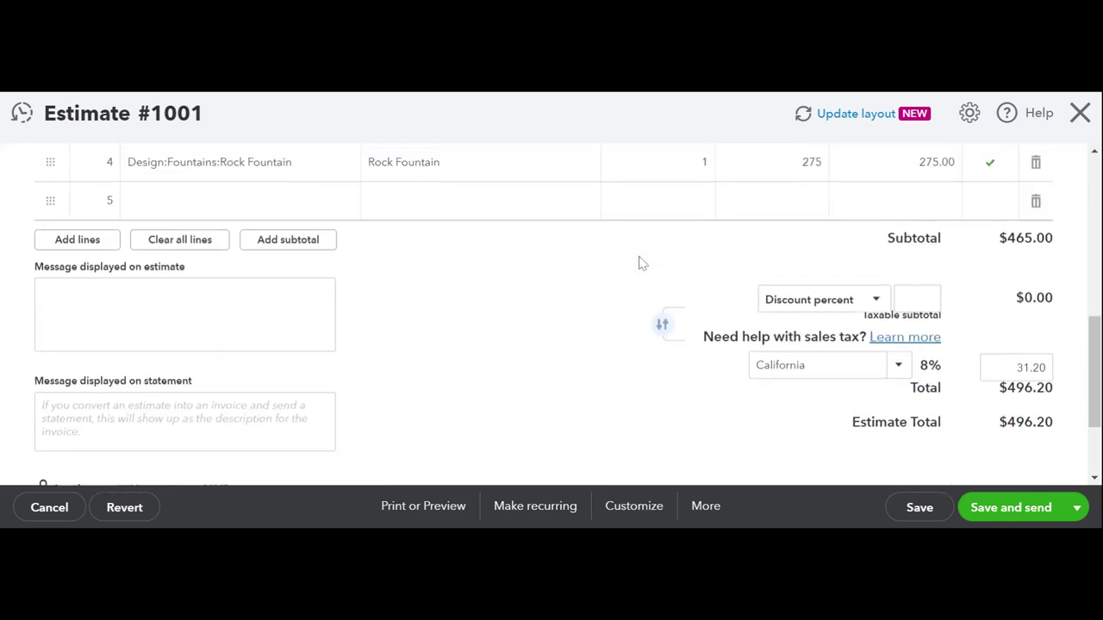
{"action": "scroll", "coordinate": [641, 263], "scroll_direction": "up", "scroll_amount": 7}
{"action": "scroll", "coordinate": [642, 263], "scroll_direction": "down", "scroll_amount": 10}
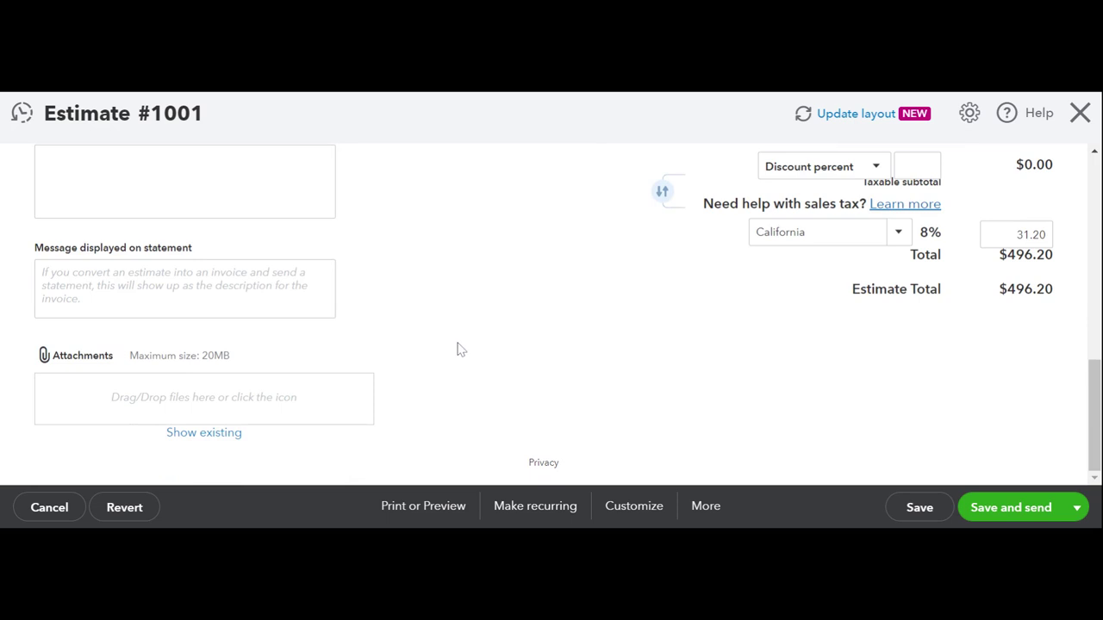
{"action": "scroll", "coordinate": [457, 347], "scroll_direction": "up", "scroll_amount": 10}
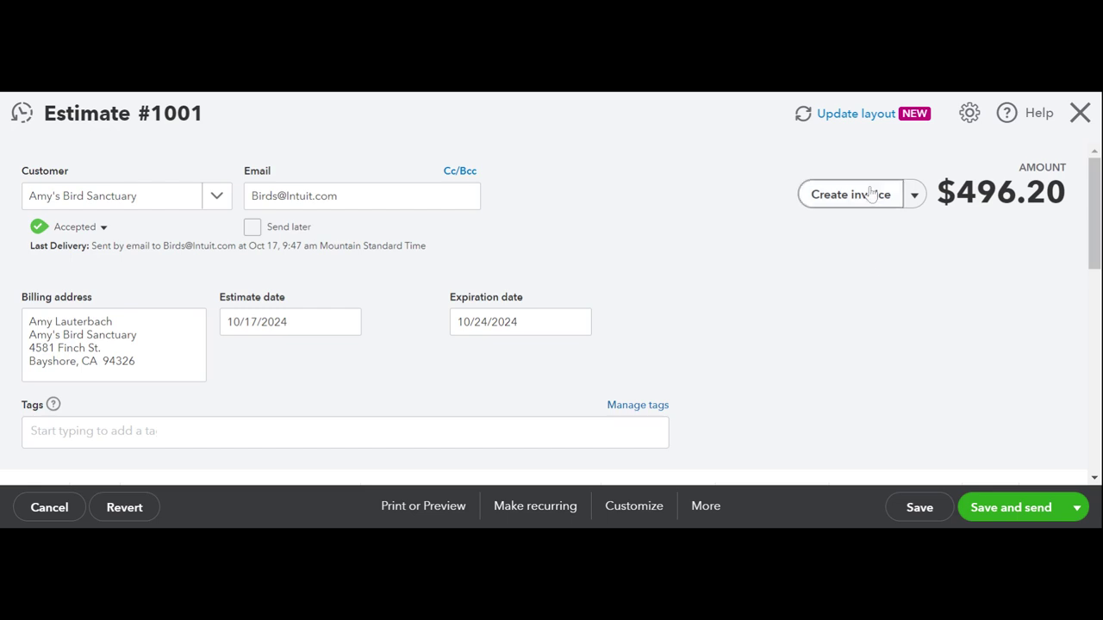
Save the Accepted Estimate #1001 instead of leaving it unsaved for a new invoice
{"action": "left_click", "coordinate": [915, 200]}
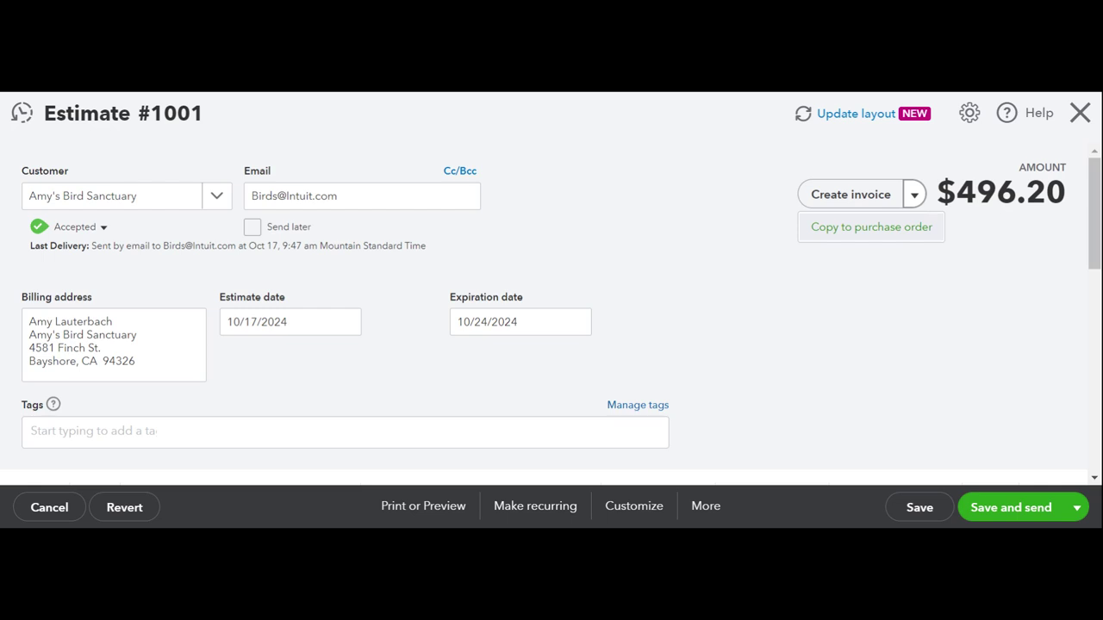
{"action": "left_click", "coordinate": [851, 194]}
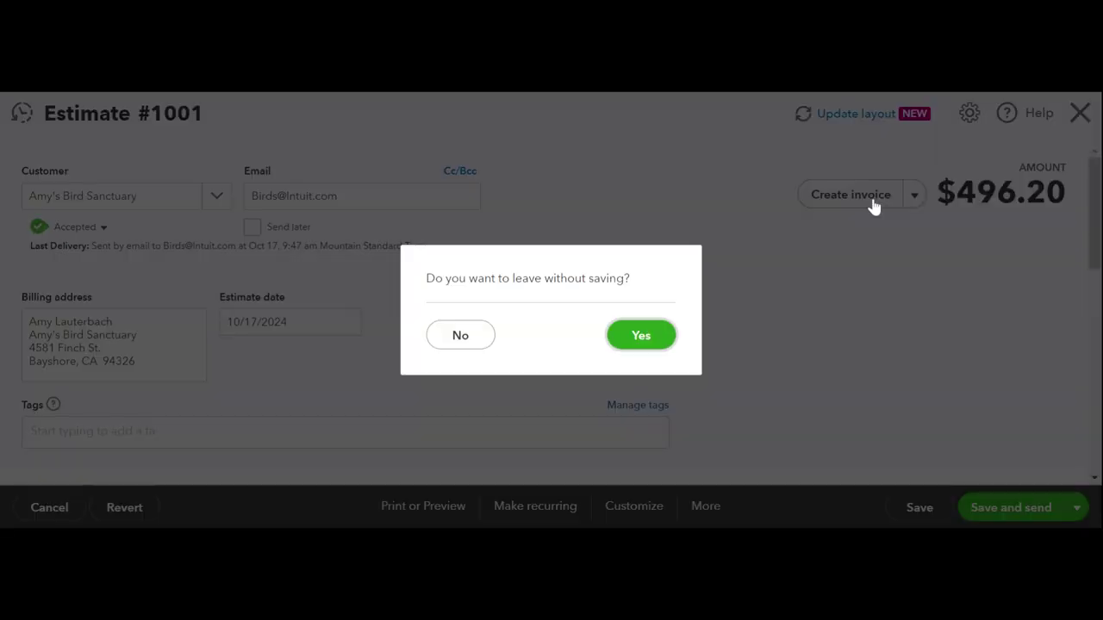
{"action": "left_click", "coordinate": [483, 336]}
{"action": "left_click", "coordinate": [910, 507]}
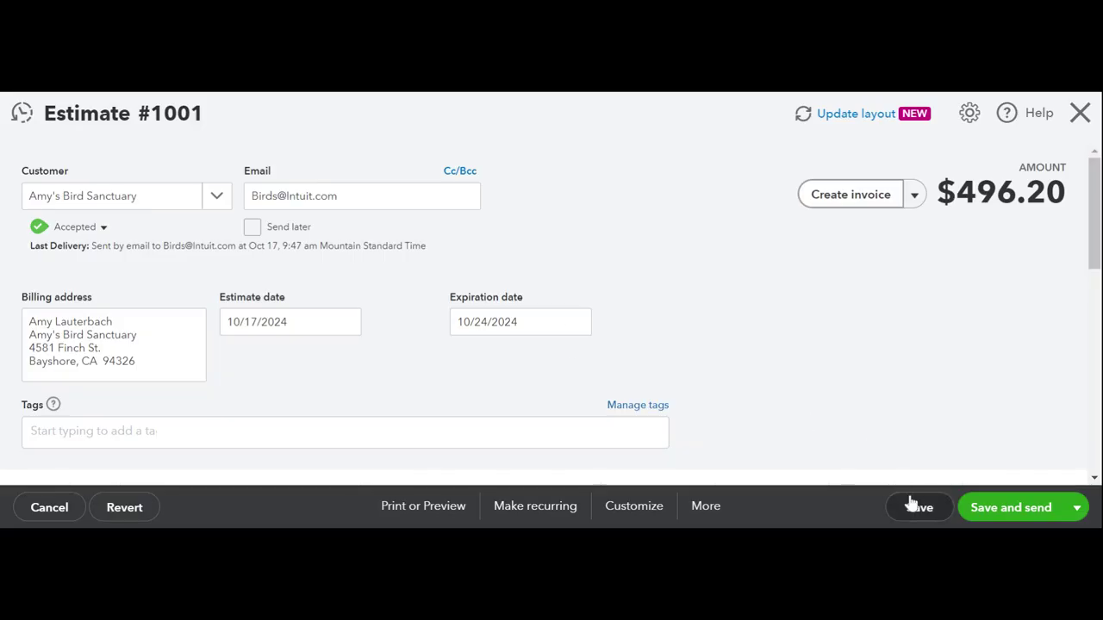
Create a $496.20 invoice from Estimate #1001 and find the $375.00 Custom Design billable time
{"action": "left_click", "coordinate": [892, 200]}
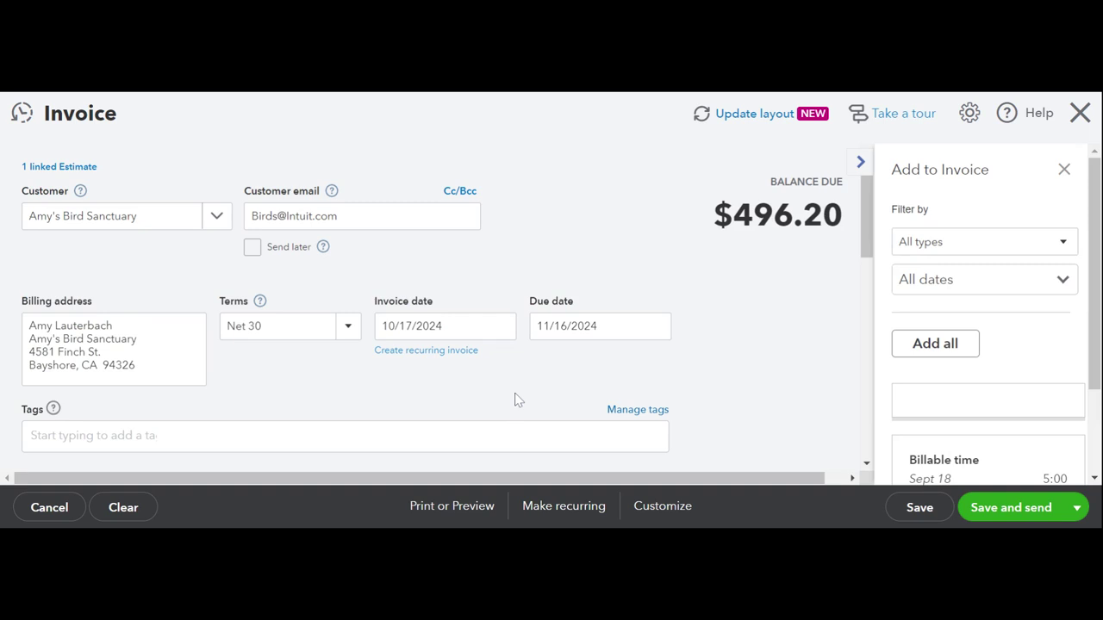
{"action": "scroll", "coordinate": [985, 330], "scroll_direction": "down", "scroll_amount": 2}
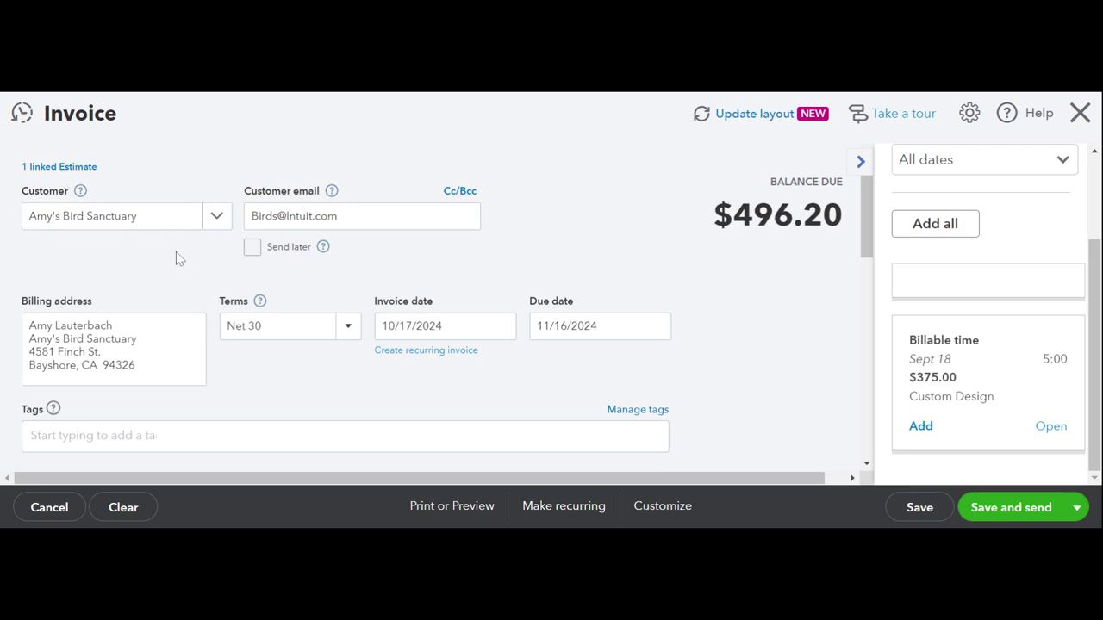
Collapse the Add to Invoice panel to show the four estimate lines at full width
{"action": "scroll", "coordinate": [112, 349], "scroll_direction": "down", "scroll_amount": 1}
{"action": "scroll", "coordinate": [198, 334], "scroll_direction": "down", "scroll_amount": 2}
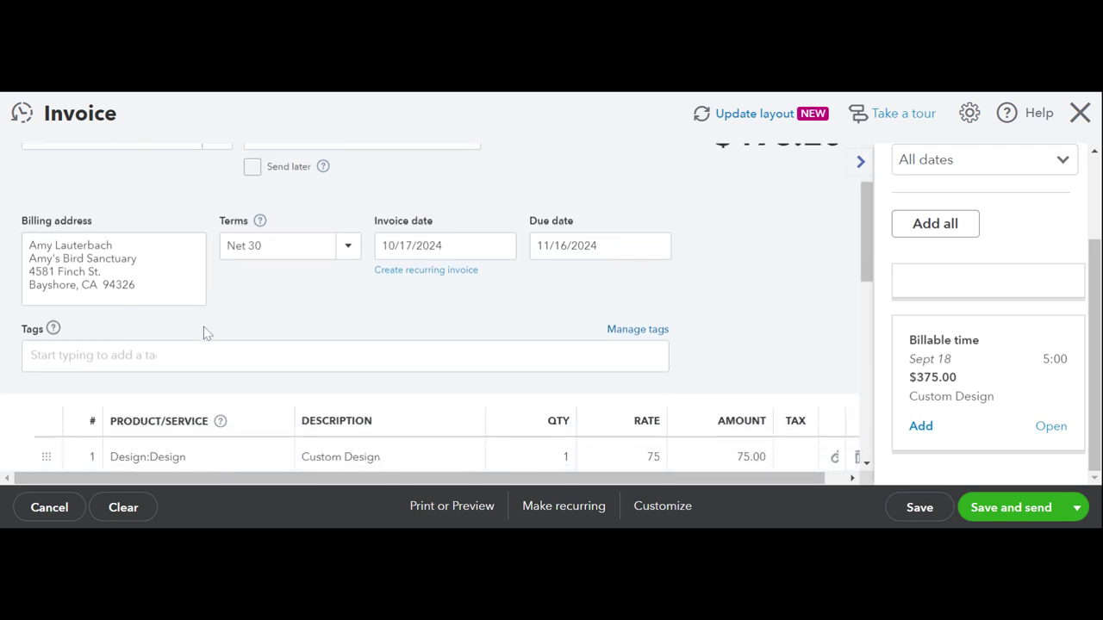
{"action": "scroll", "coordinate": [199, 334], "scroll_direction": "down", "scroll_amount": 3}
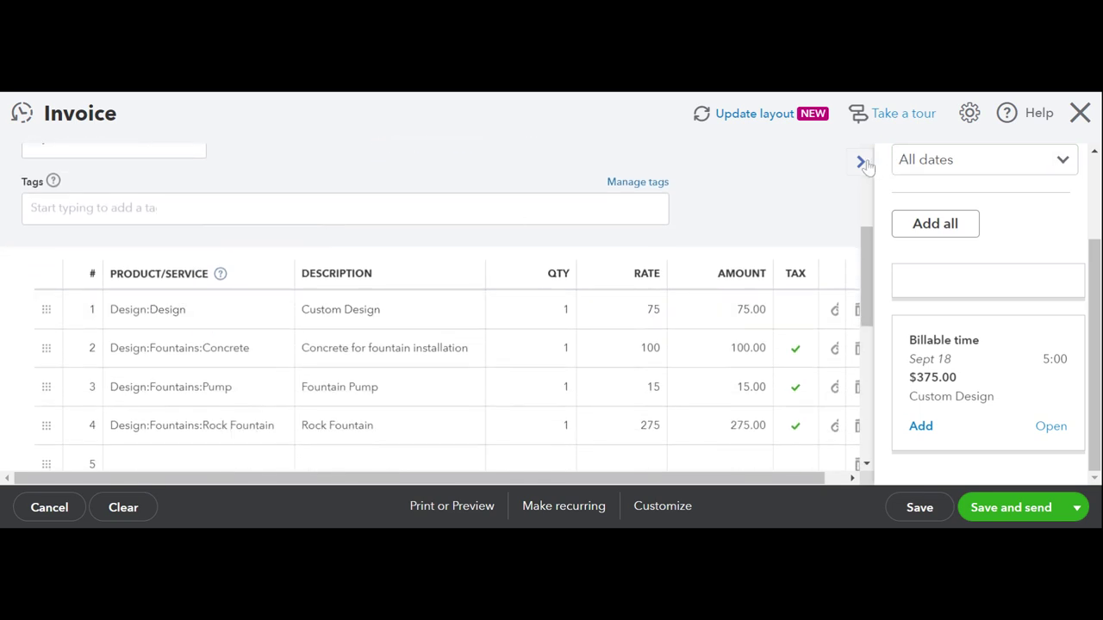
{"action": "left_click", "coordinate": [860, 161]}
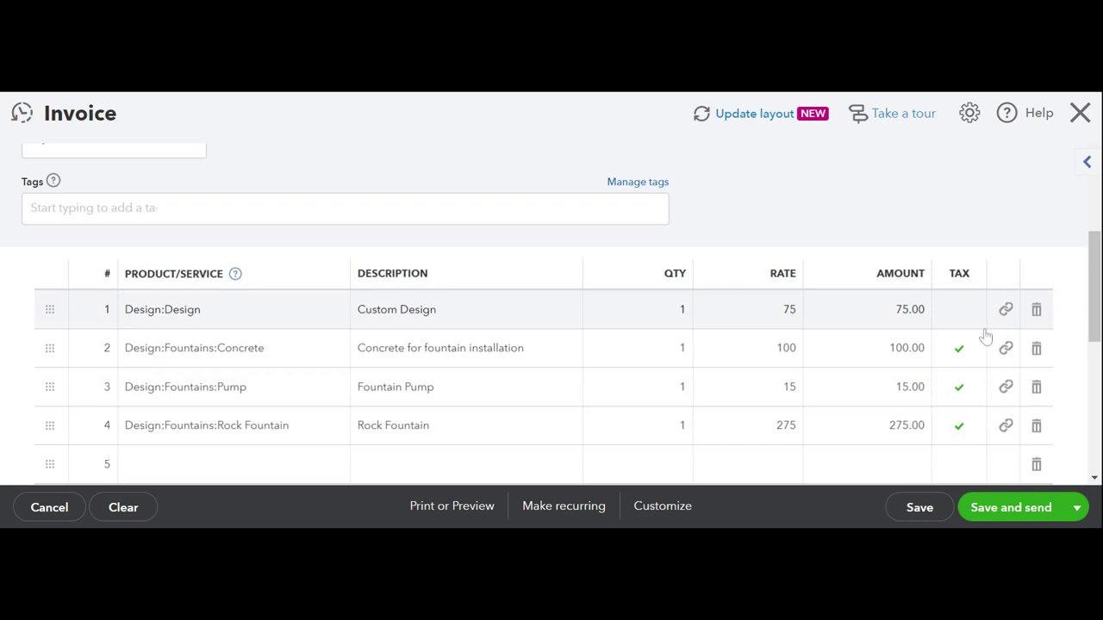
Add line 5, Design:Rocks 'Garden Rocks' at rate 100, bringing the subtotal to $565.00
{"action": "scroll", "coordinate": [986, 336], "scroll_direction": "down", "scroll_amount": 1}
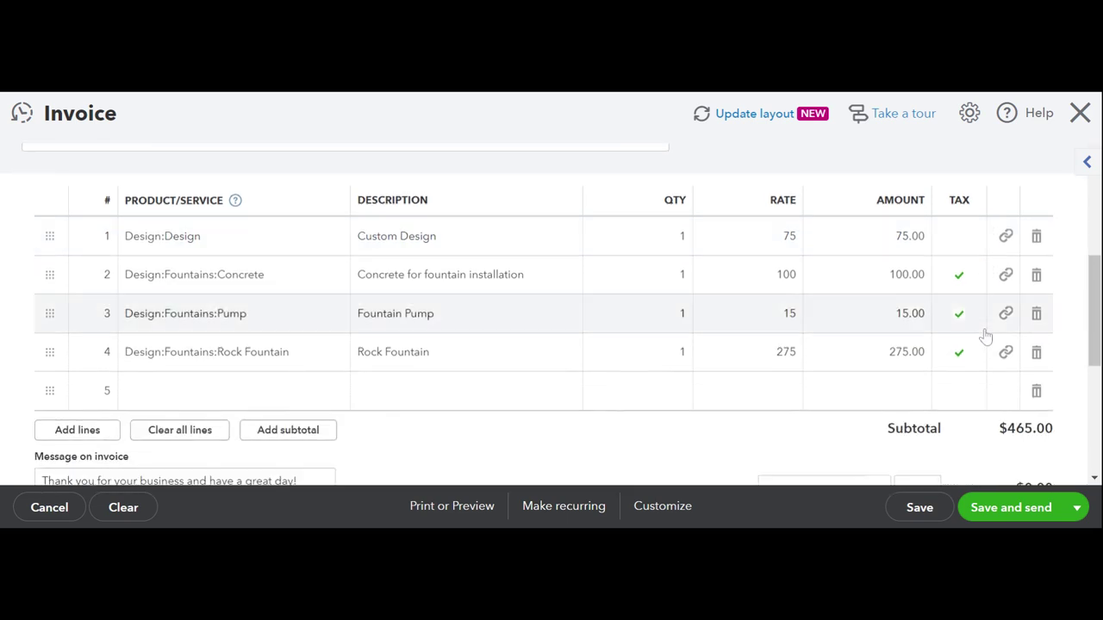
{"action": "mouse_move", "coordinate": [588, 347]}
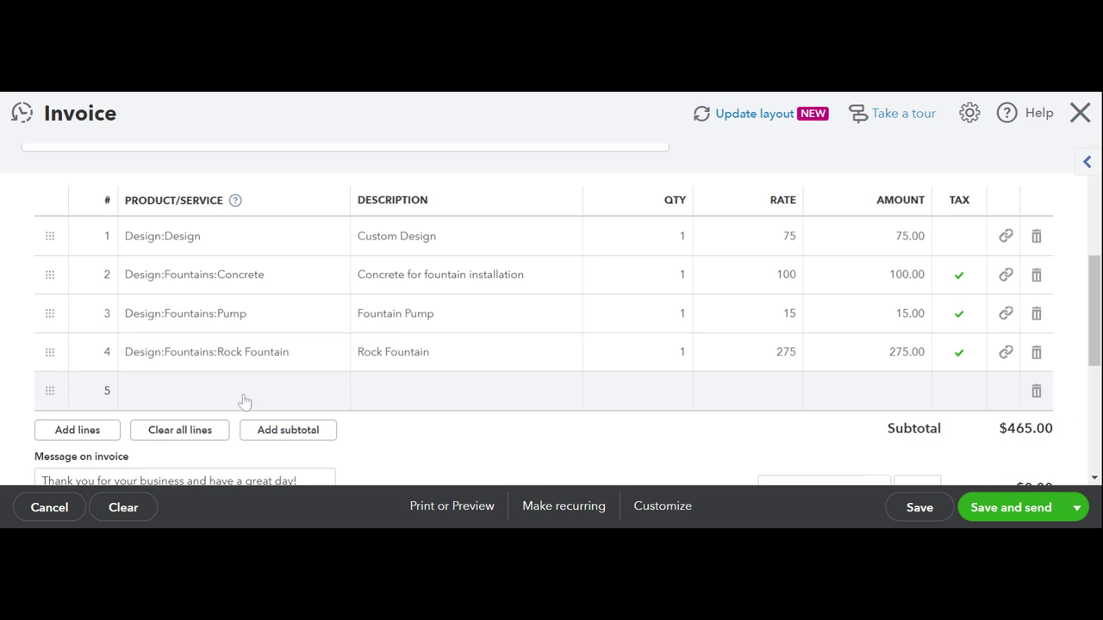
{"action": "left_click", "coordinate": [245, 399]}
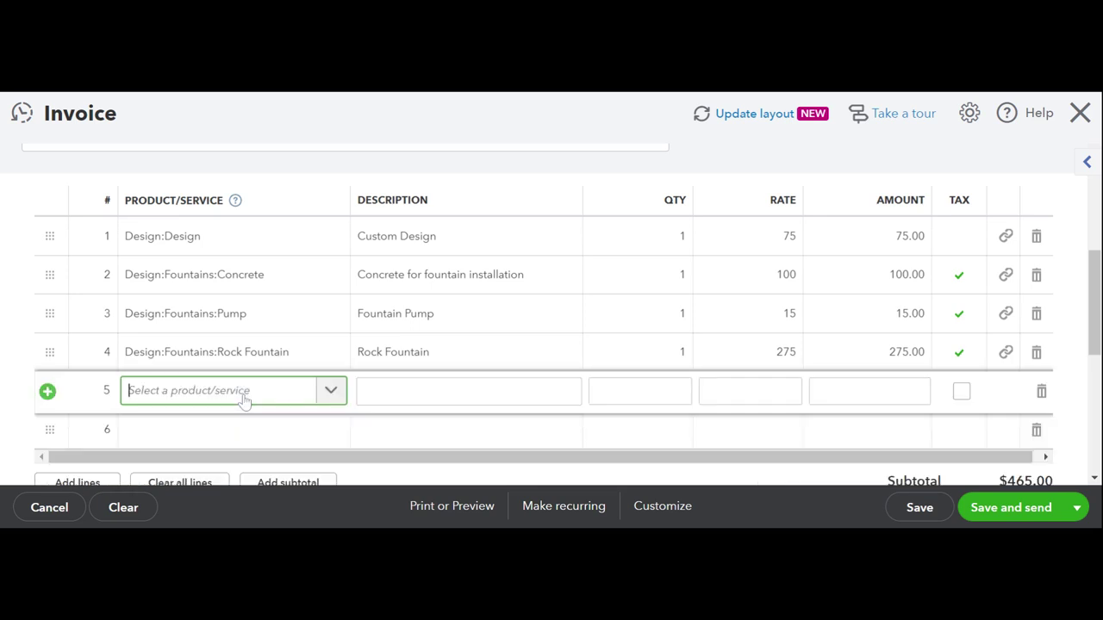
{"action": "left_click", "coordinate": [330, 396]}
{"action": "scroll", "coordinate": [323, 345], "scroll_direction": "down", "scroll_amount": 3}
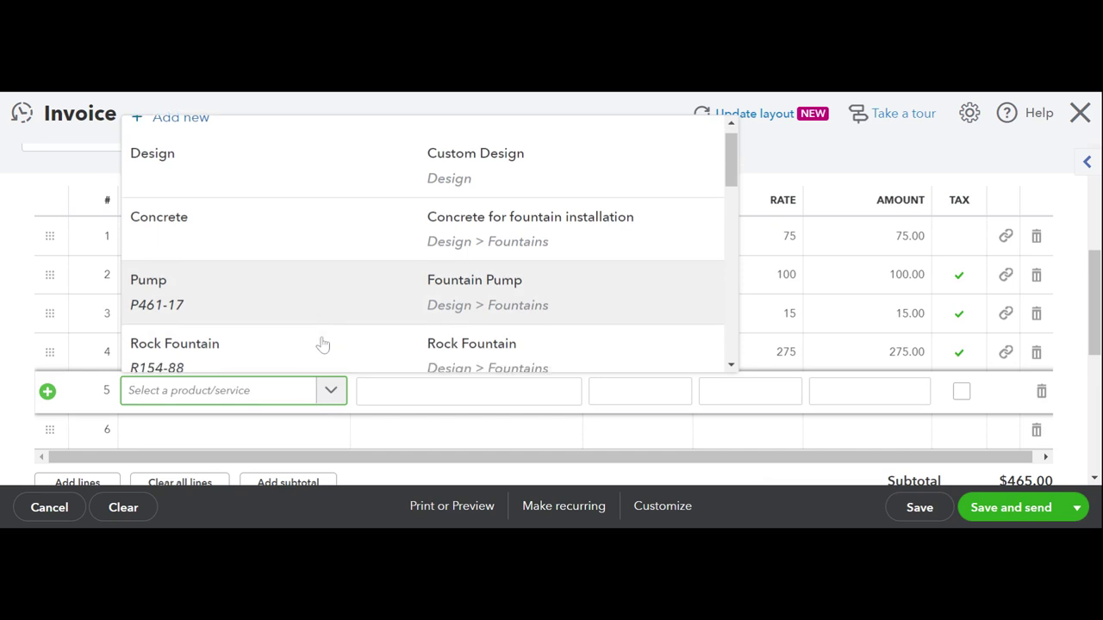
{"action": "left_click", "coordinate": [323, 330]}
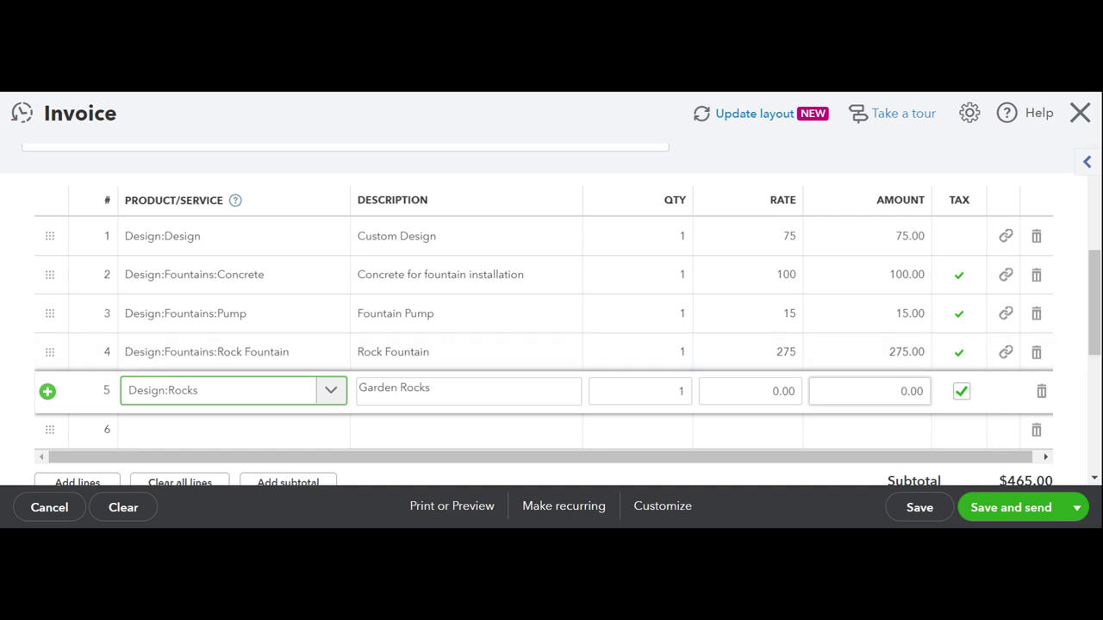
{"action": "left_click", "coordinate": [758, 391]}
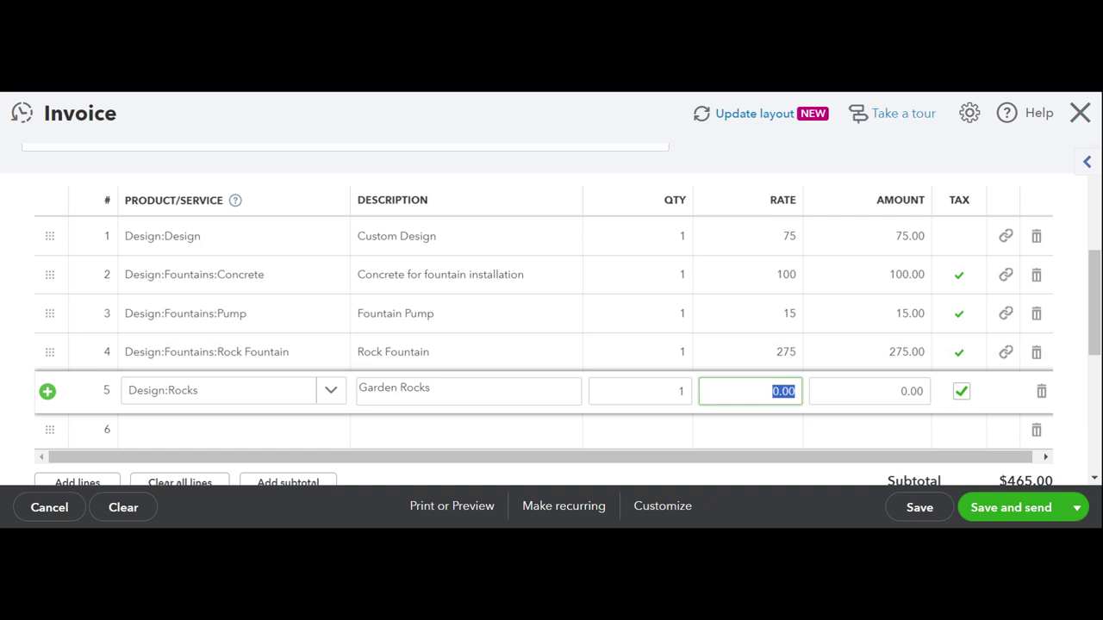
{"action": "type", "text": "100"}
{"action": "left_click", "coordinate": [869, 392]}
{"action": "scroll", "coordinate": [834, 394], "scroll_direction": "down", "scroll_amount": 5}
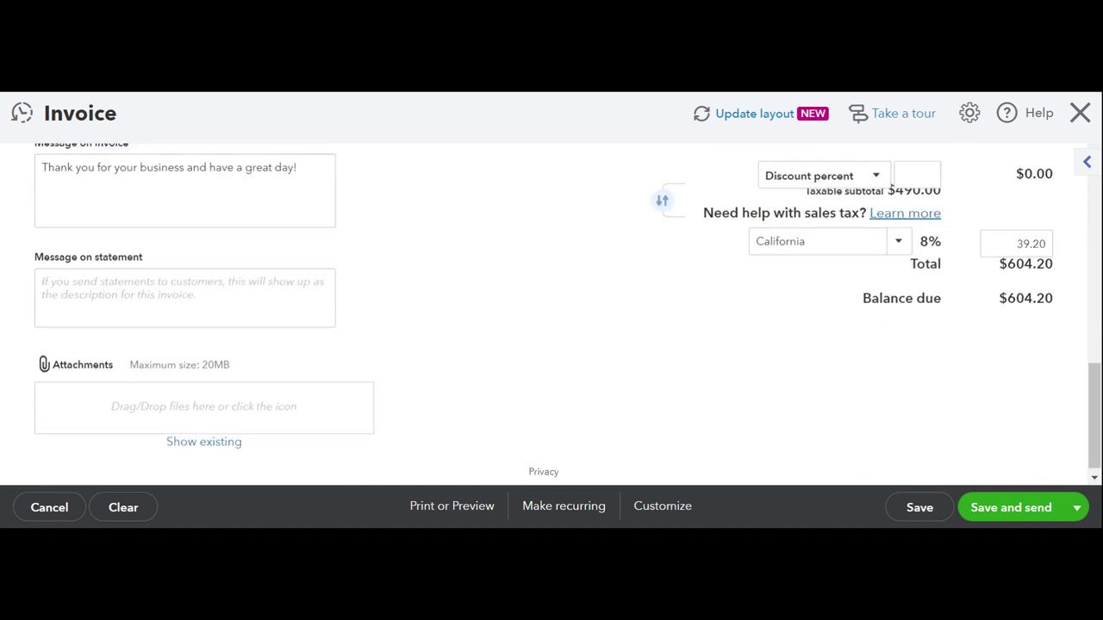
{"action": "scroll", "coordinate": [834, 395], "scroll_direction": "up", "scroll_amount": 4}
{"action": "scroll", "coordinate": [834, 394], "scroll_direction": "up", "scroll_amount": 1}
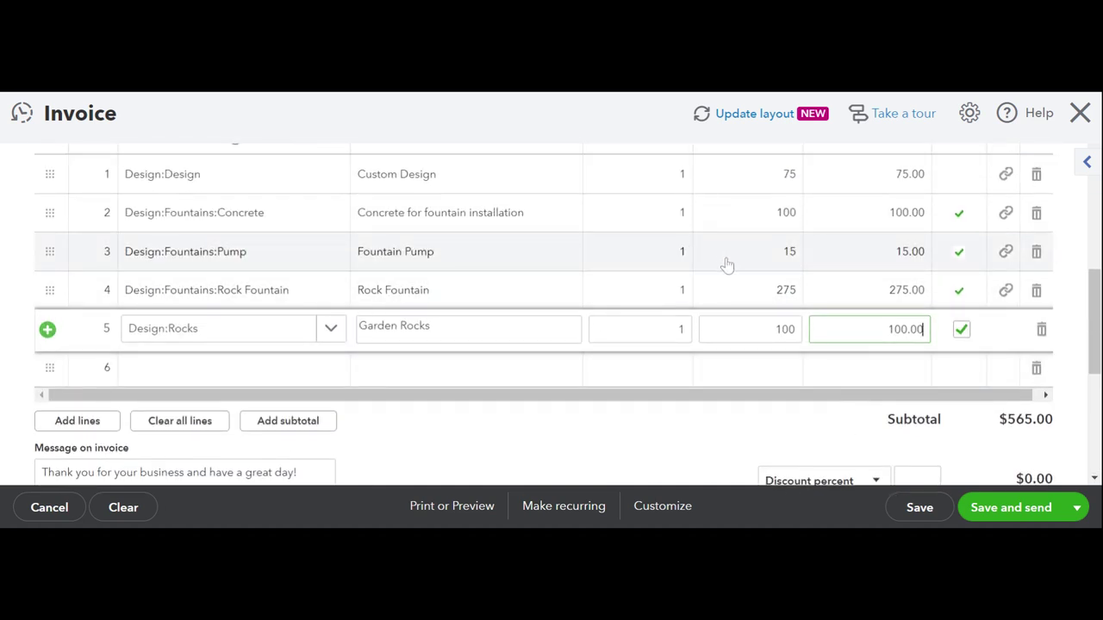
{"action": "left_click", "coordinate": [652, 387]}
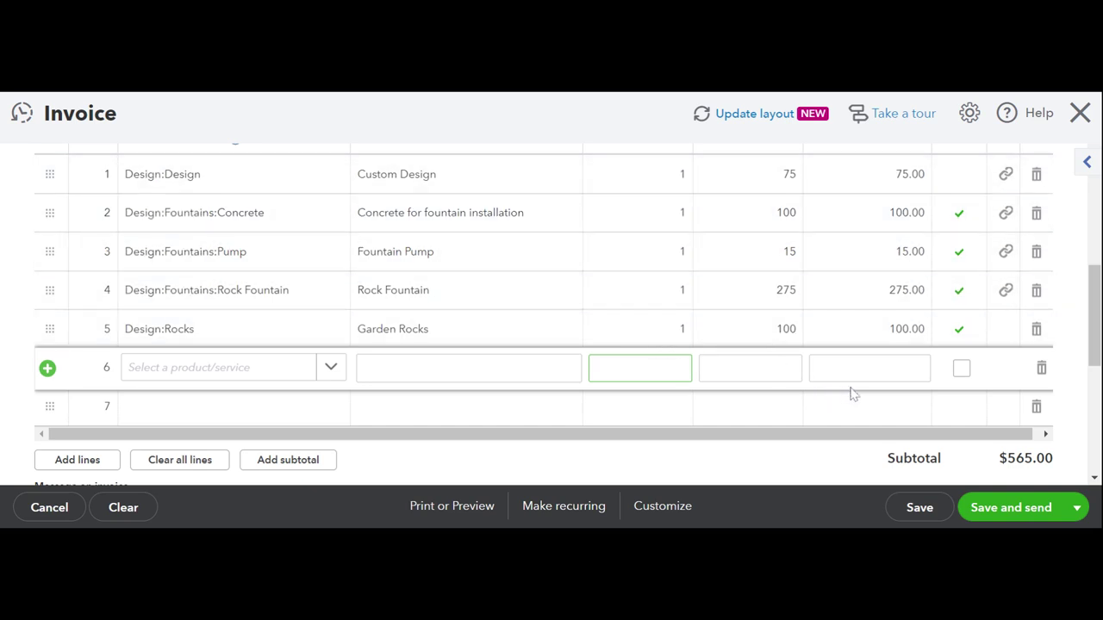
{"action": "scroll", "coordinate": [857, 395], "scroll_direction": "down", "scroll_amount": 3}
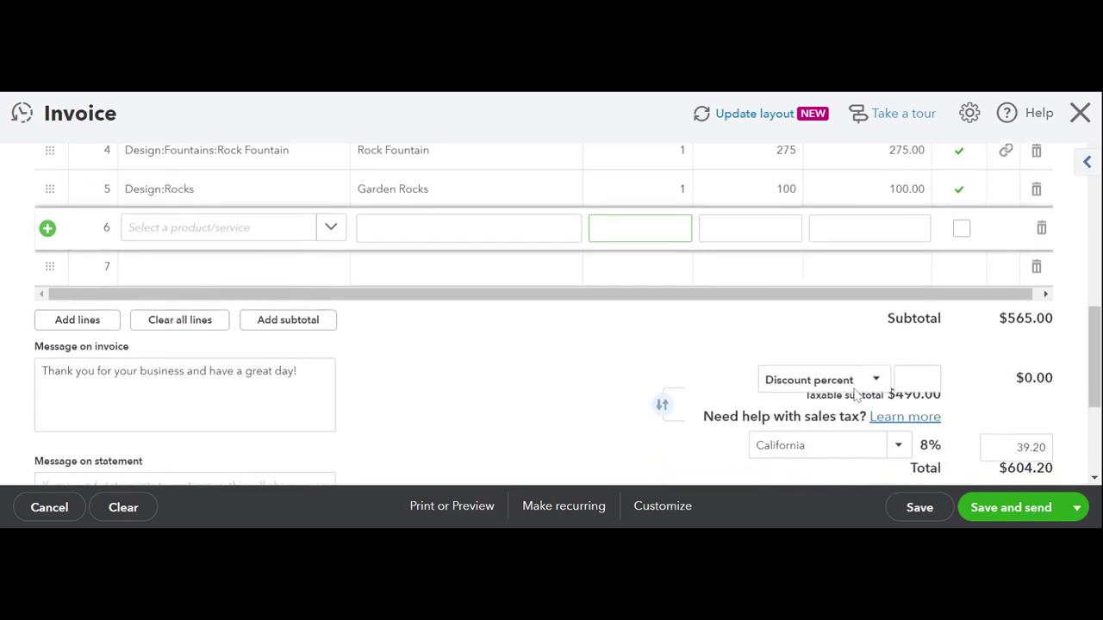
{"action": "scroll", "coordinate": [857, 395], "scroll_direction": "down", "scroll_amount": 1}
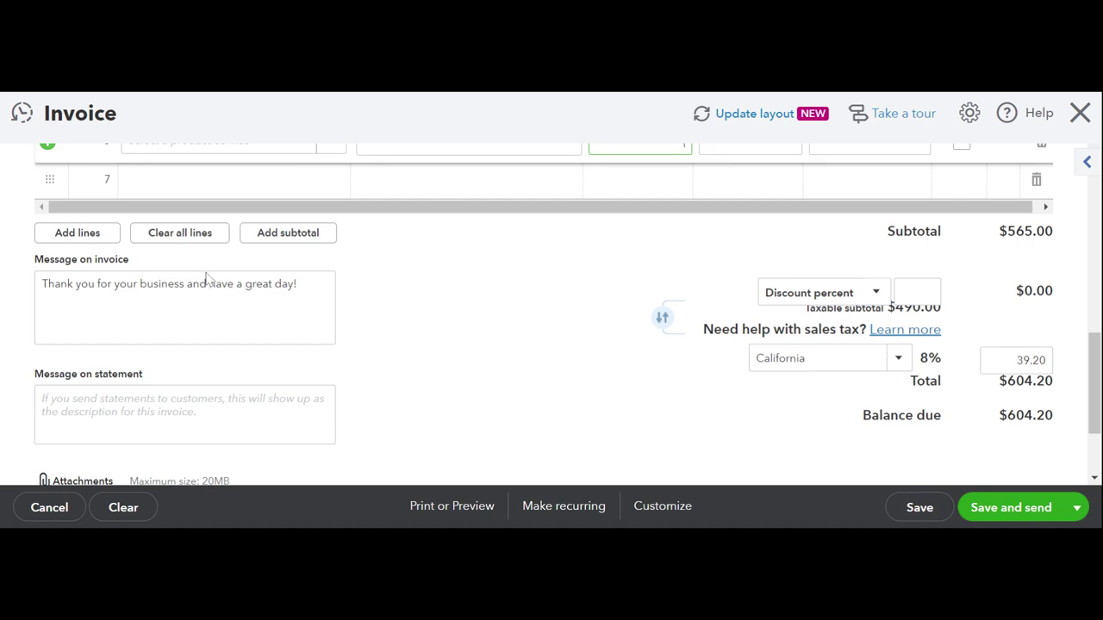
{"action": "scroll", "coordinate": [283, 399], "scroll_direction": "down", "scroll_amount": 1}
{"action": "scroll", "coordinate": [283, 399], "scroll_direction": "down", "scroll_amount": 2}
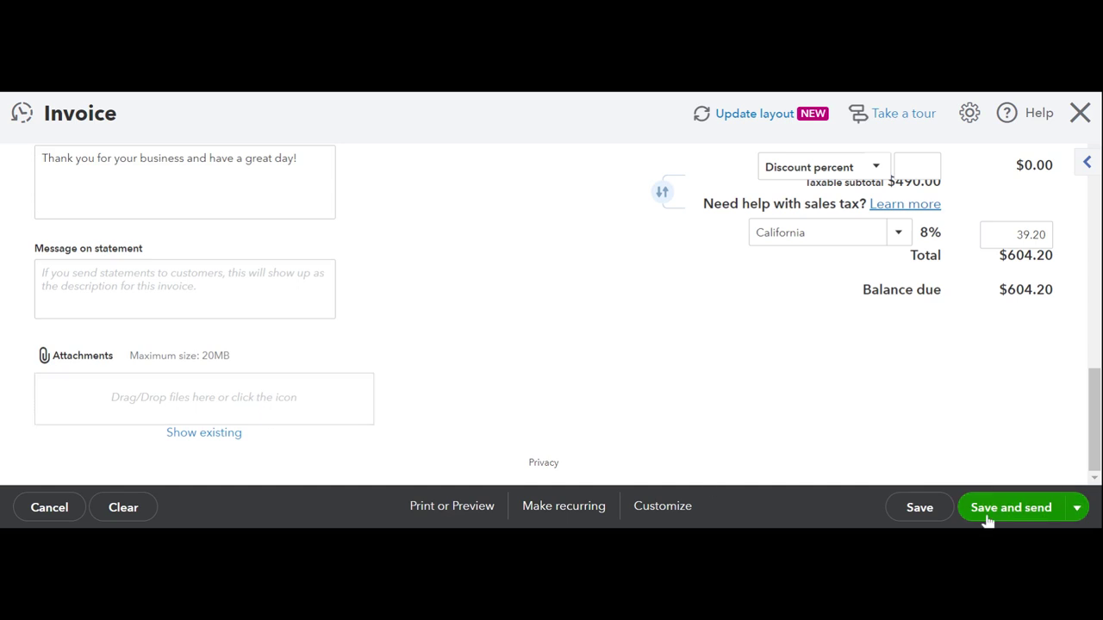
Save invoice #1039 and send its email to the customer from the Send email dialog
{"action": "left_click", "coordinate": [989, 517]}
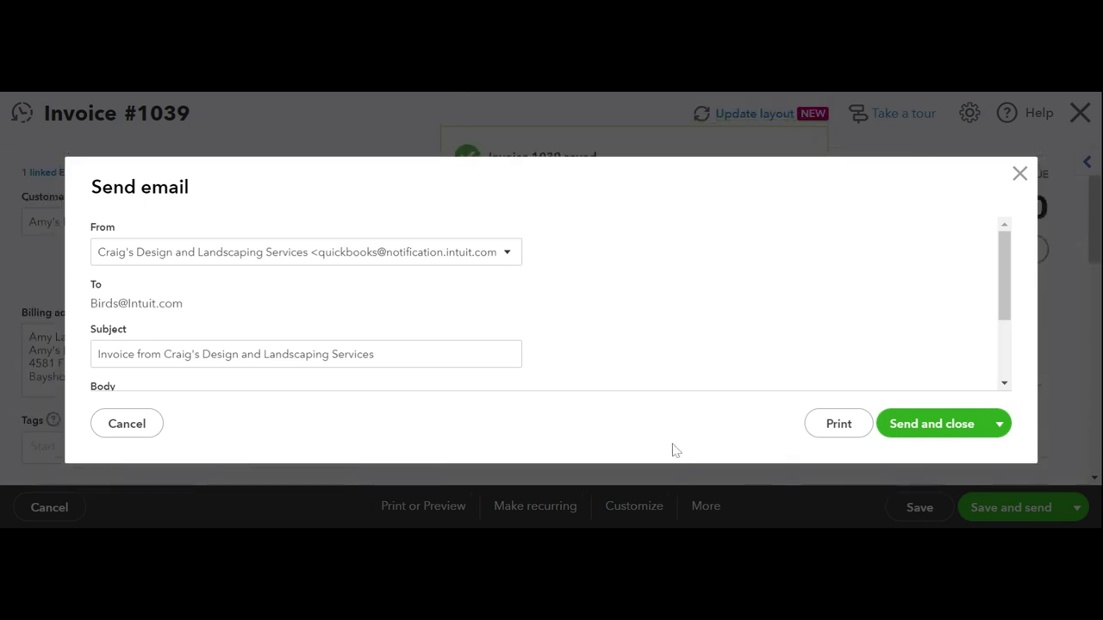
{"action": "scroll", "coordinate": [513, 345], "scroll_direction": "down", "scroll_amount": 1}
{"action": "scroll", "coordinate": [513, 345], "scroll_direction": "down", "scroll_amount": 1}
{"action": "scroll", "coordinate": [513, 344], "scroll_direction": "down", "scroll_amount": 1}
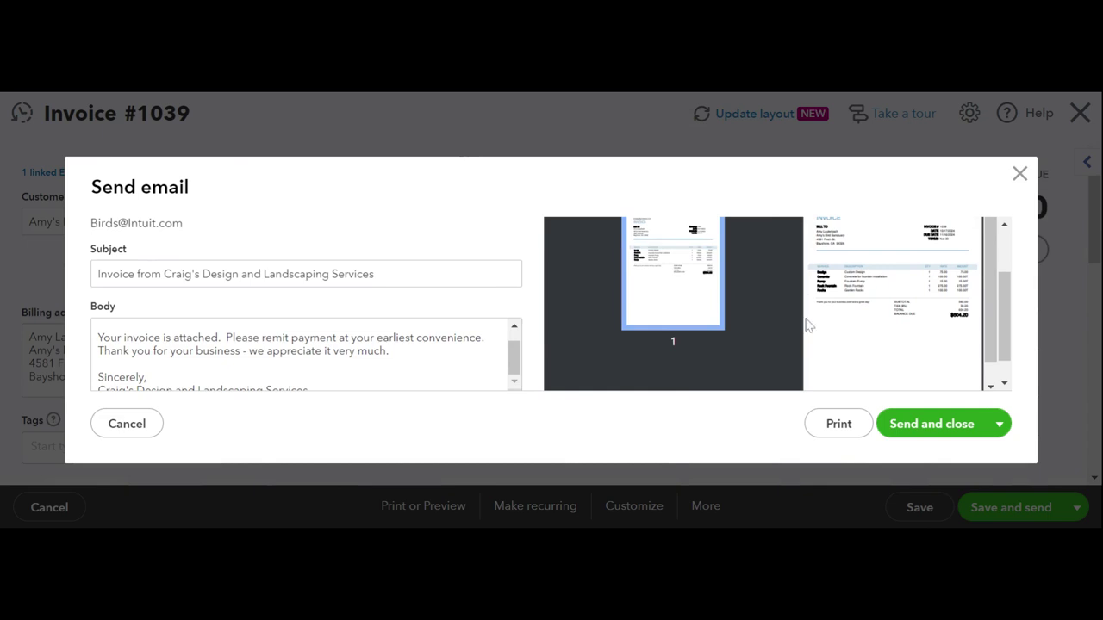
{"action": "left_click", "coordinate": [890, 422]}
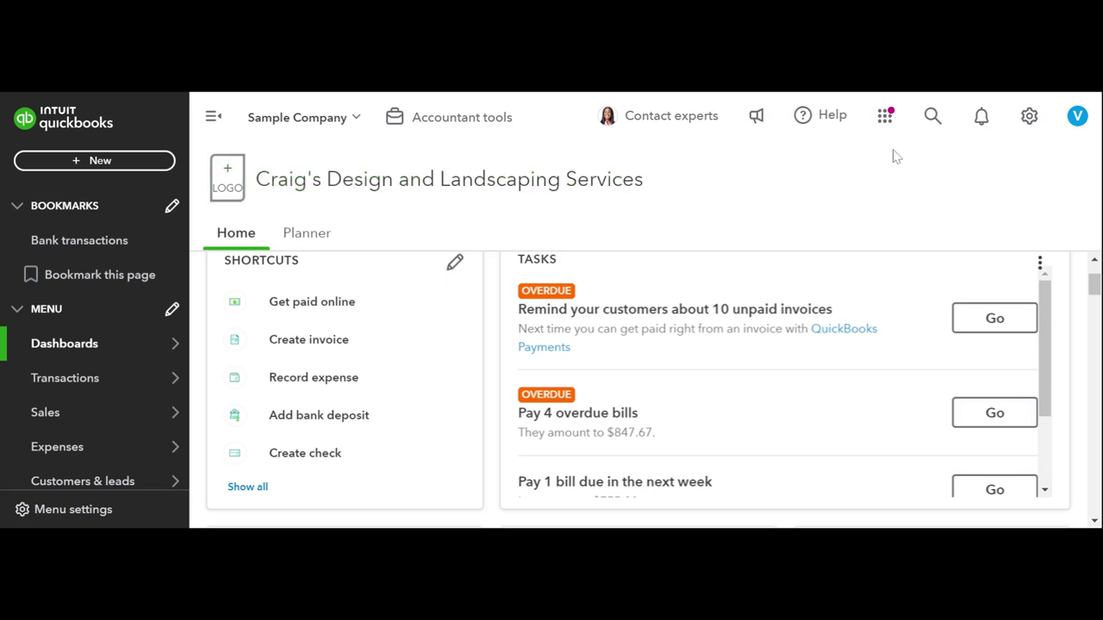
Open the Balance Sheet report from Accountant tools' Reports and view its Assets section
{"action": "left_click", "coordinate": [511, 119]}
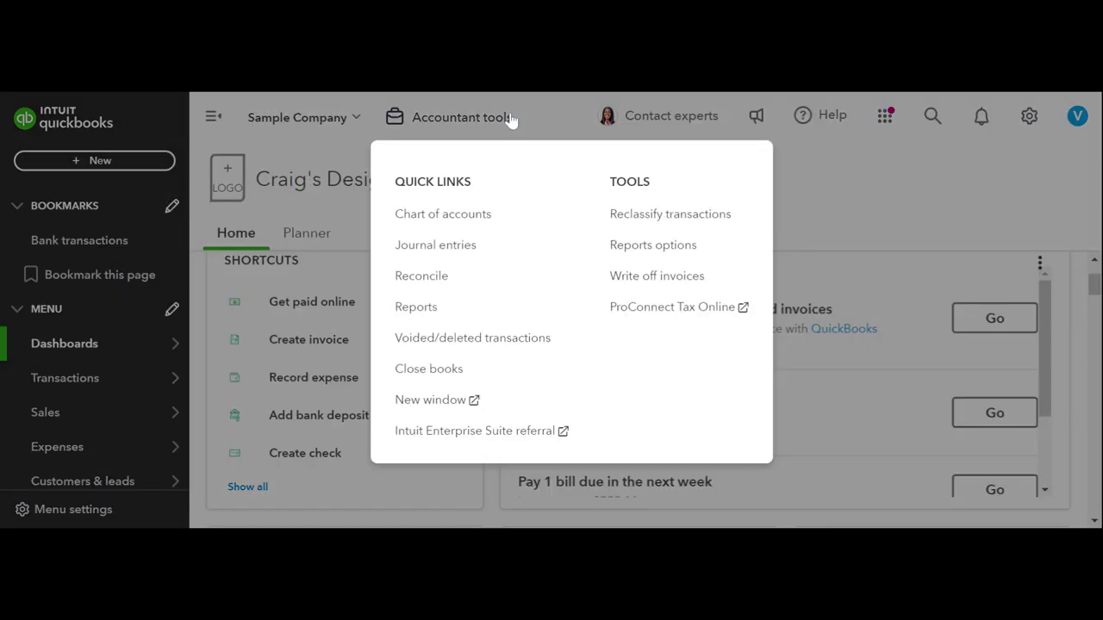
{"action": "left_click", "coordinate": [431, 311]}
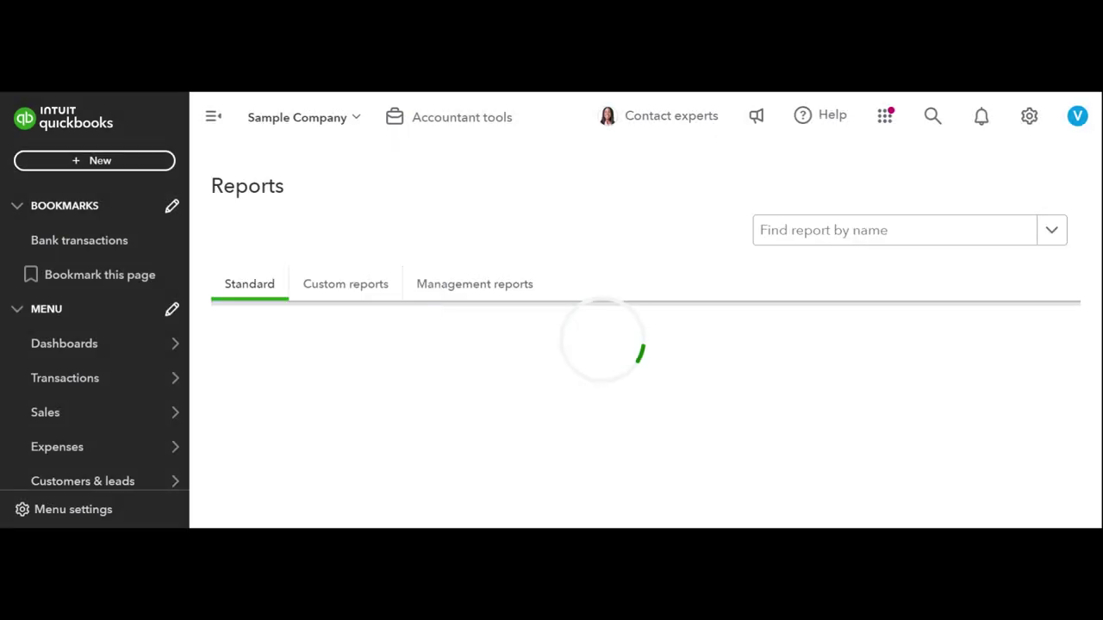
{"action": "left_click", "coordinate": [301, 448]}
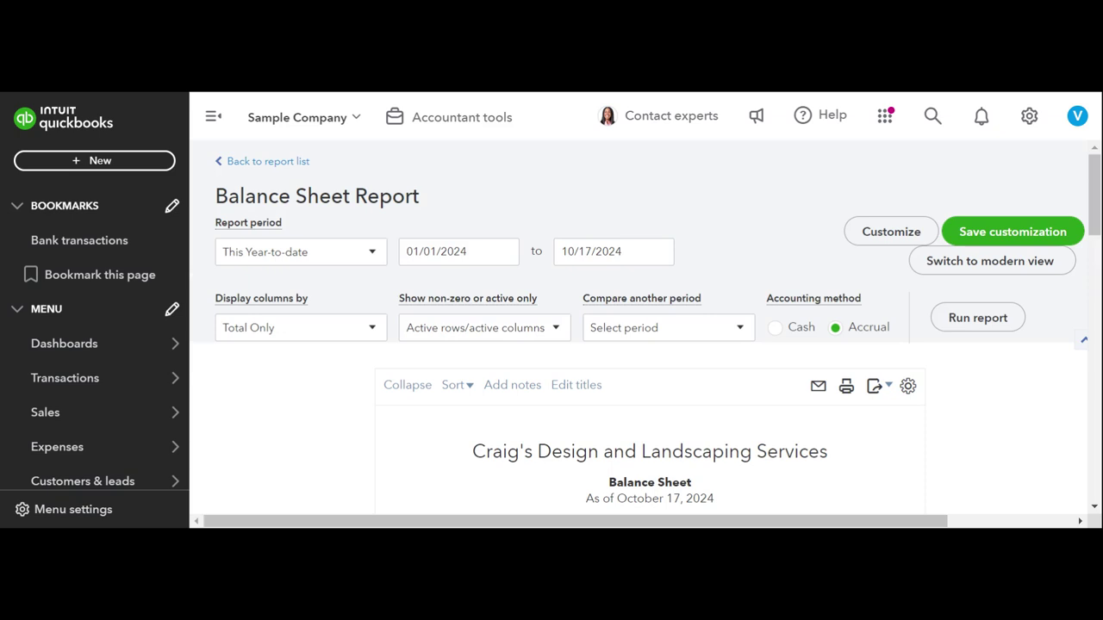
{"action": "scroll", "coordinate": [743, 342], "scroll_direction": "down", "scroll_amount": 3}
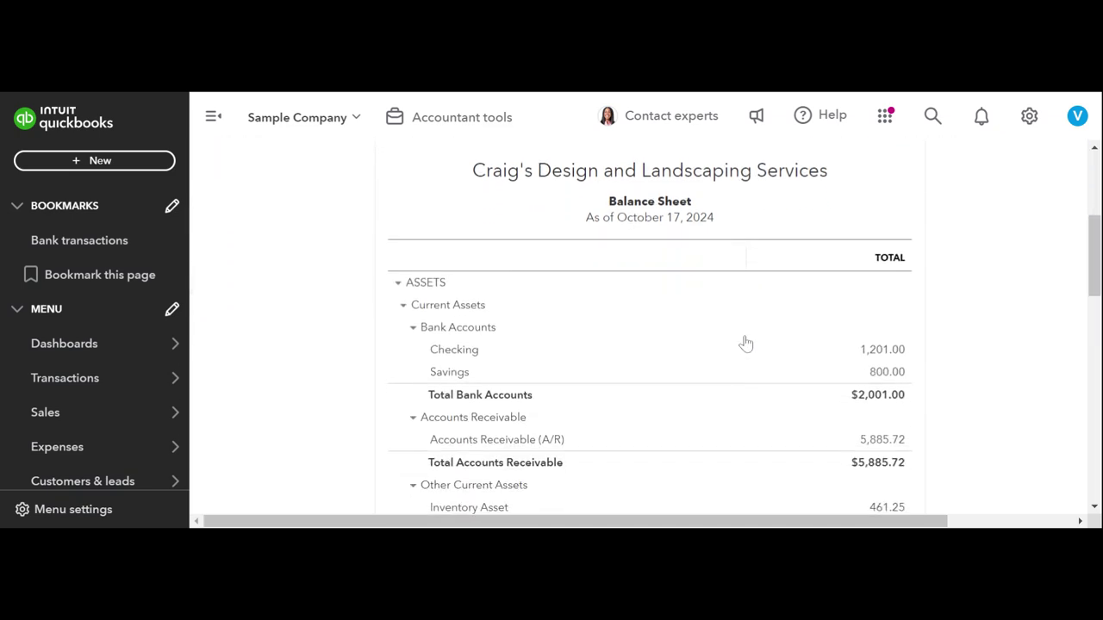
Drill into the 5,885.72 A/R balance and sort by date, newest first, showing invoice 1039 at $604.20
{"action": "left_click", "coordinate": [897, 445]}
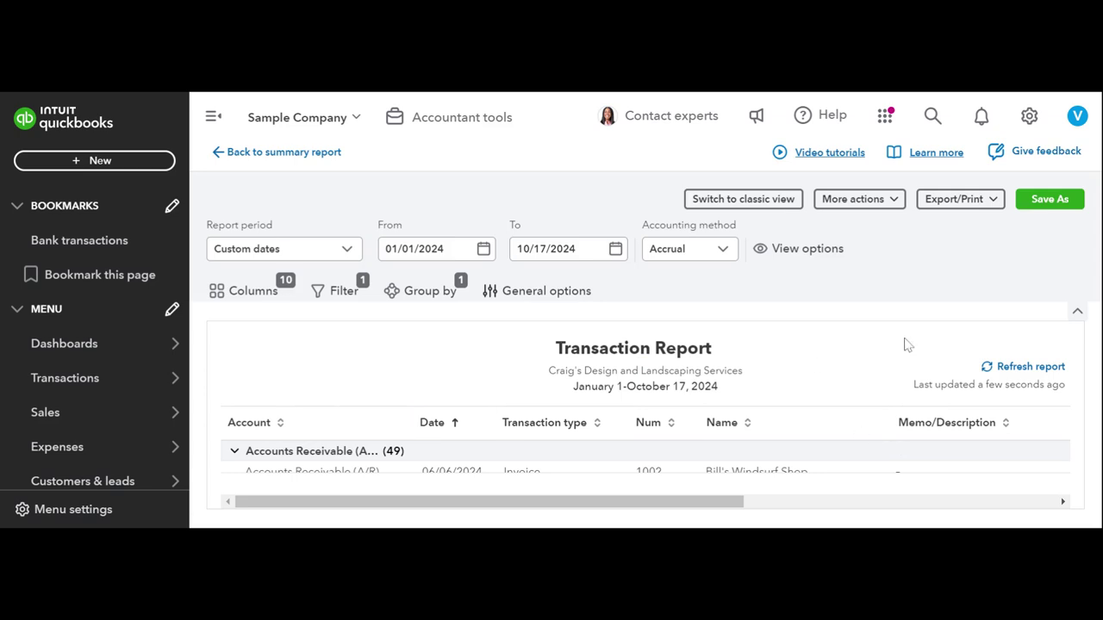
{"action": "scroll", "coordinate": [656, 450], "scroll_direction": "down", "scroll_amount": 2}
{"action": "scroll", "coordinate": [655, 451], "scroll_direction": "up", "scroll_amount": 2}
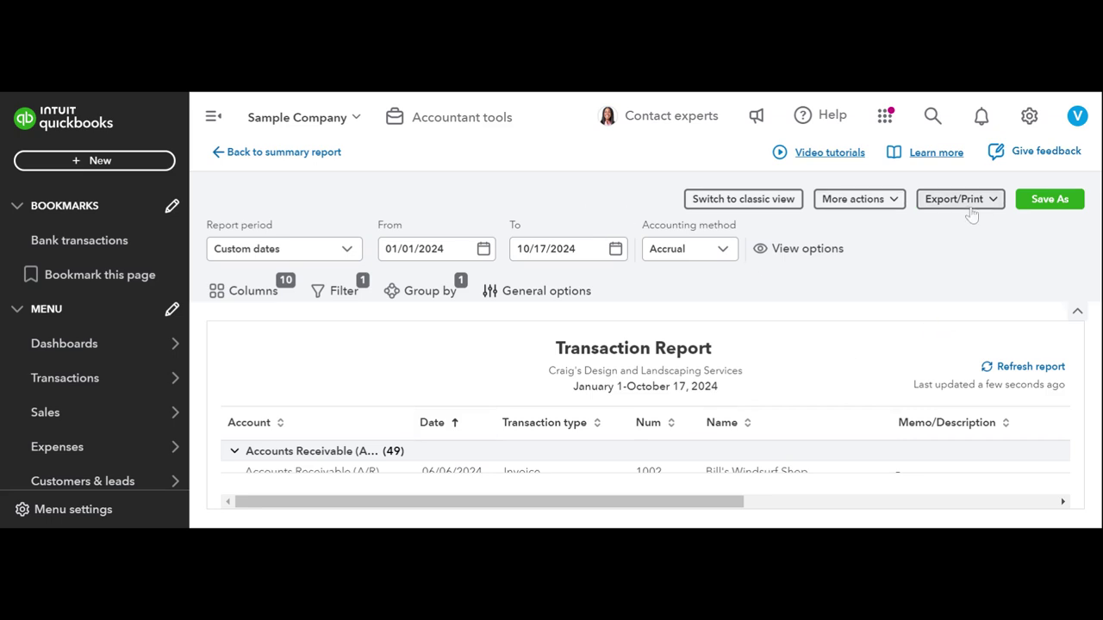
{"action": "left_click", "coordinate": [1079, 314]}
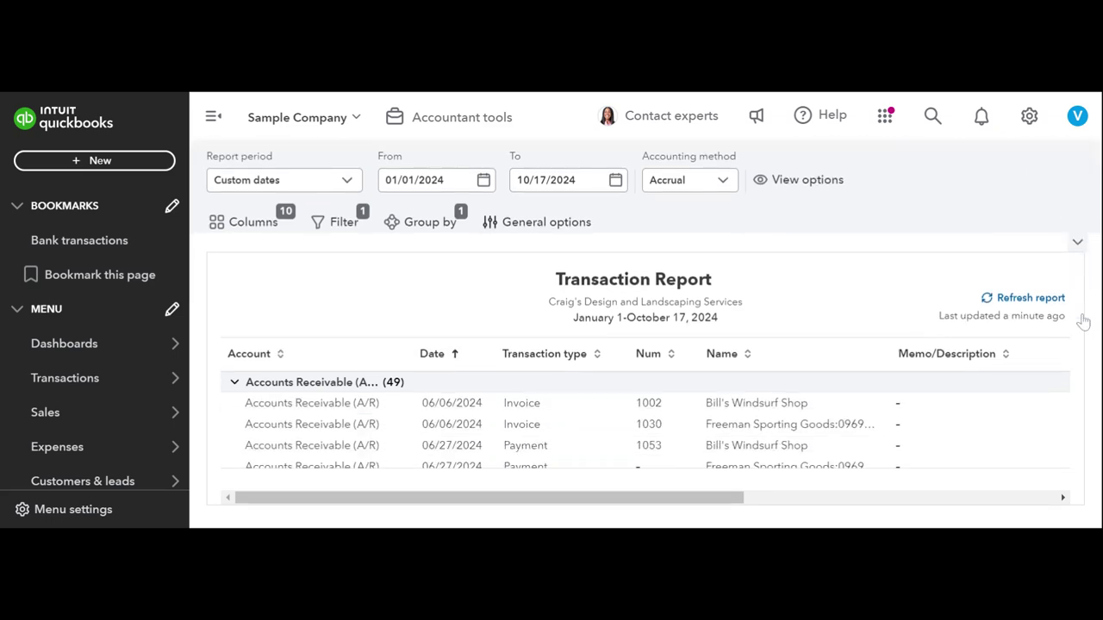
{"action": "left_click", "coordinate": [450, 364]}
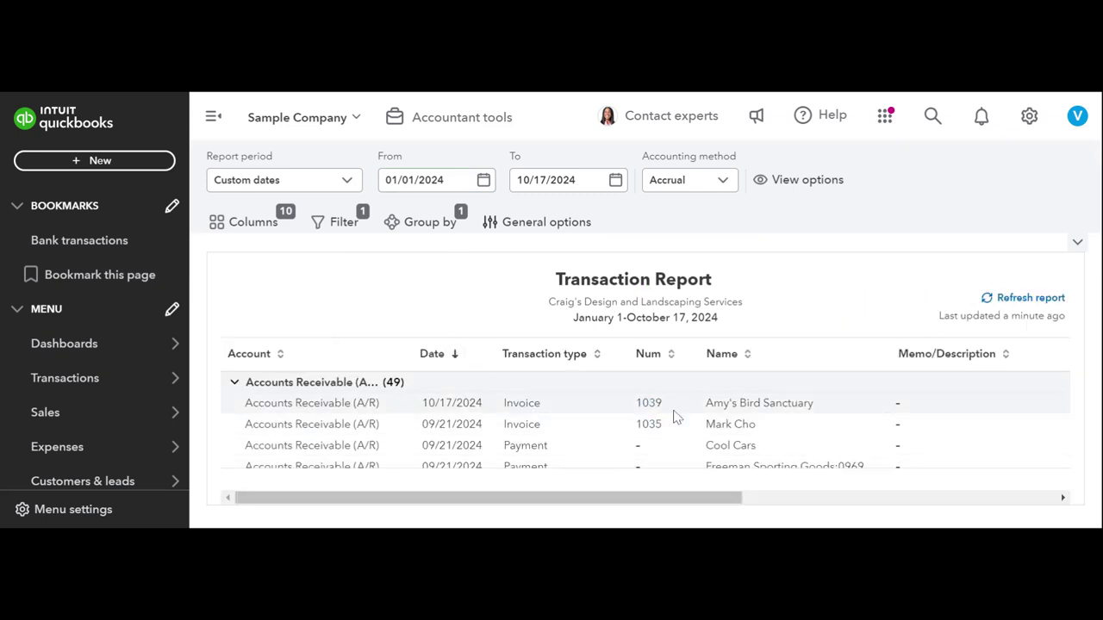
{"action": "scroll", "coordinate": [676, 417], "scroll_direction": "right", "scroll_amount": 6}
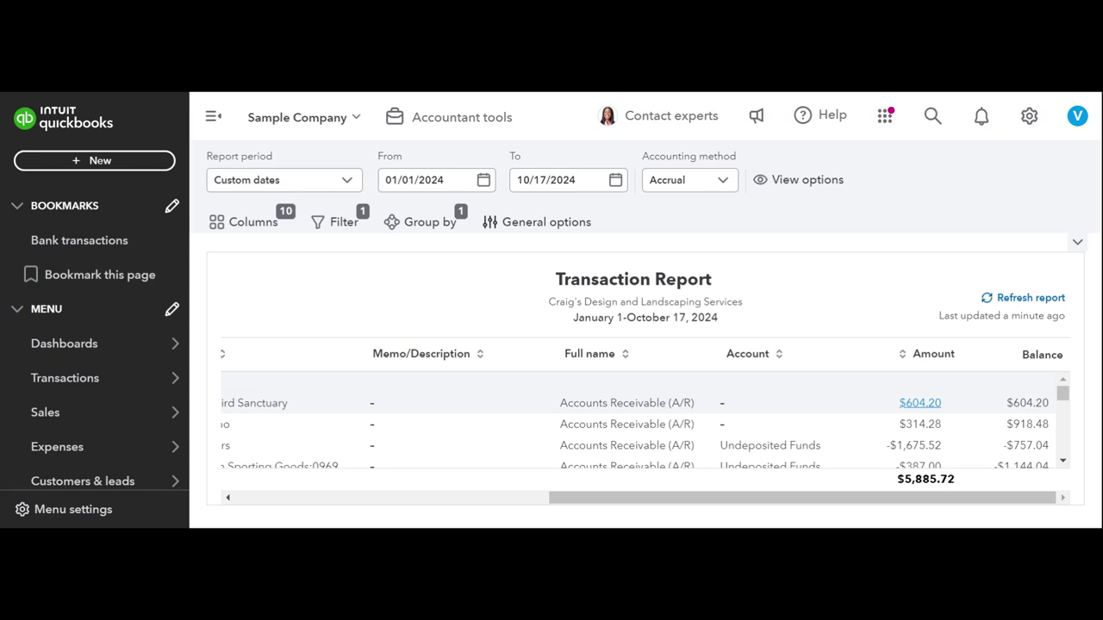
Check the $604.20 invoice, refresh the report to a $5,281.52 total, and start a transaction search
{"action": "left_click", "coordinate": [920, 402]}
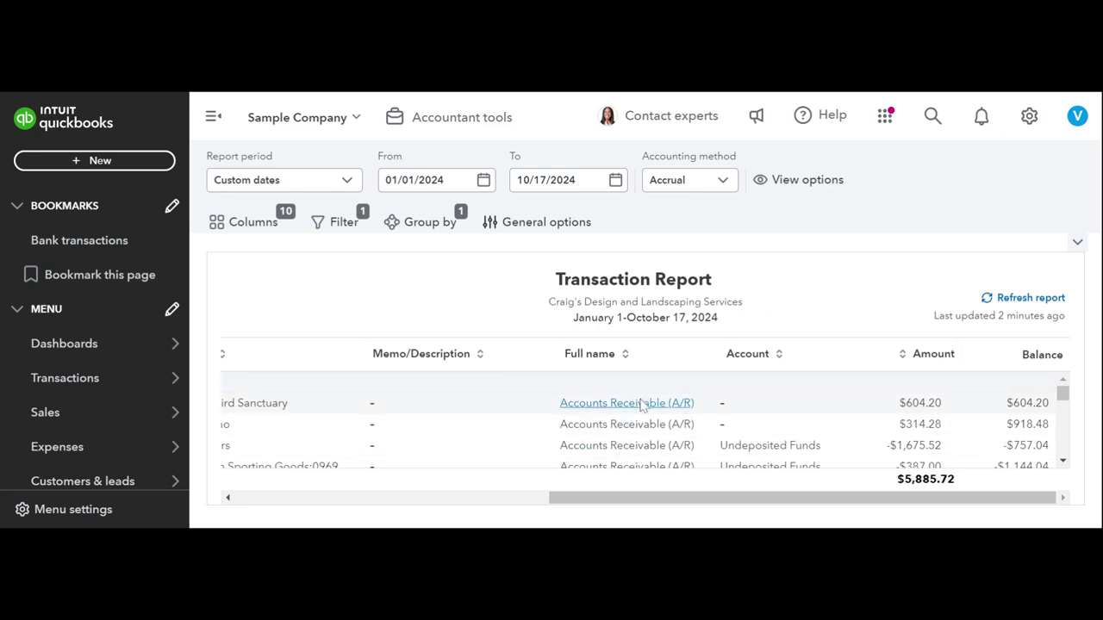
{"action": "left_click", "coordinate": [1012, 298]}
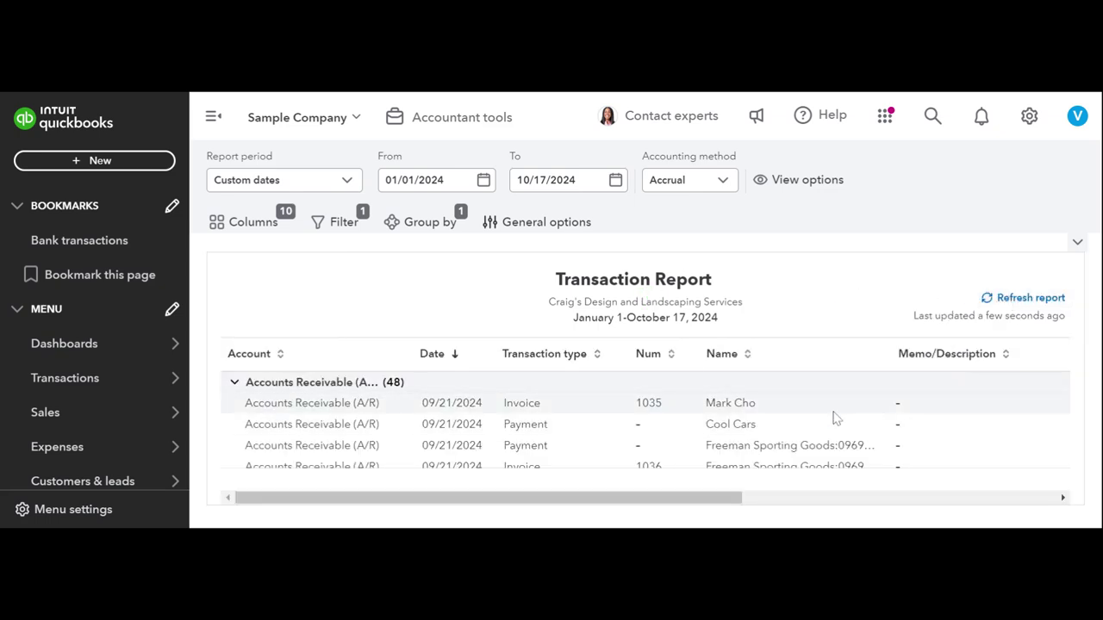
{"action": "scroll", "coordinate": [840, 411], "scroll_direction": "right", "scroll_amount": 5}
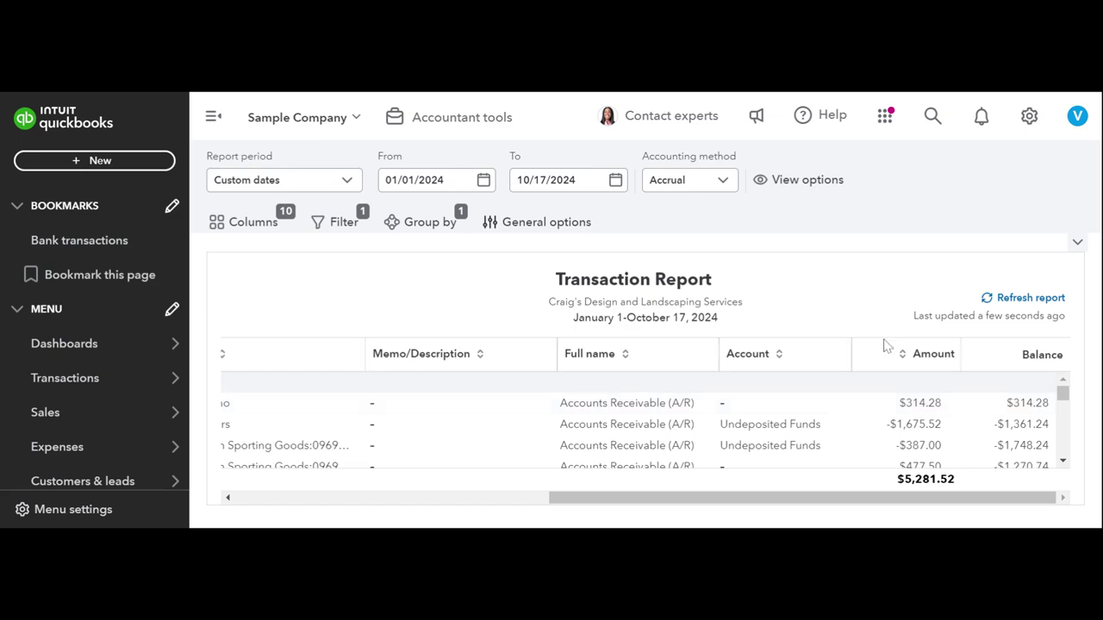
{"action": "left_click", "coordinate": [933, 121]}
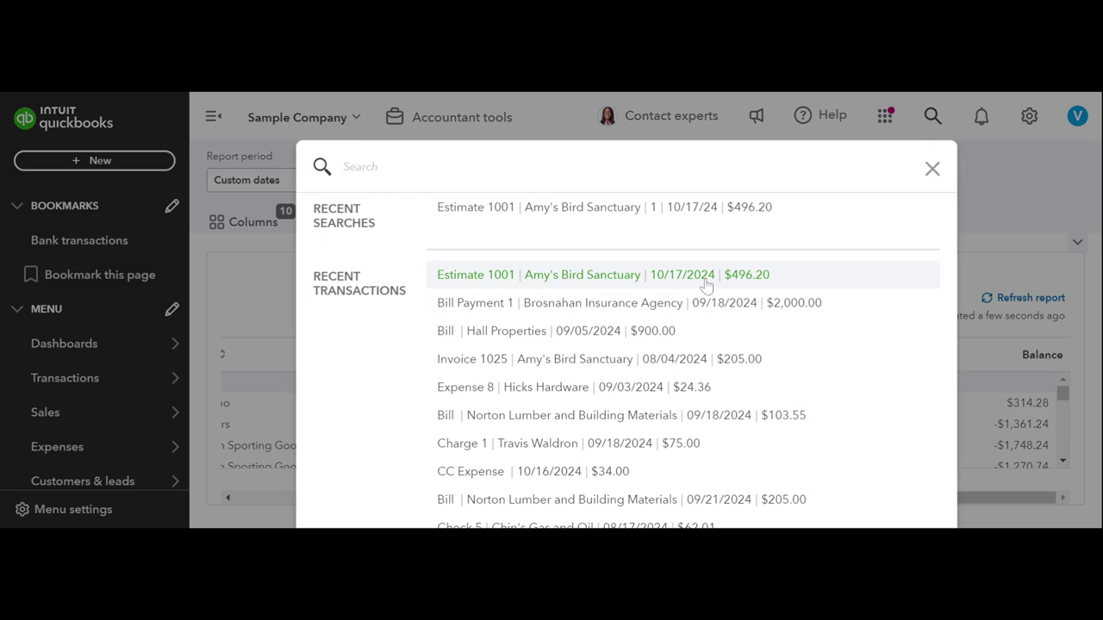
Review accepted Estimate #1001 for $496.20, then close it to return to the $5,281.52 report
{"action": "left_click", "coordinate": [707, 285]}
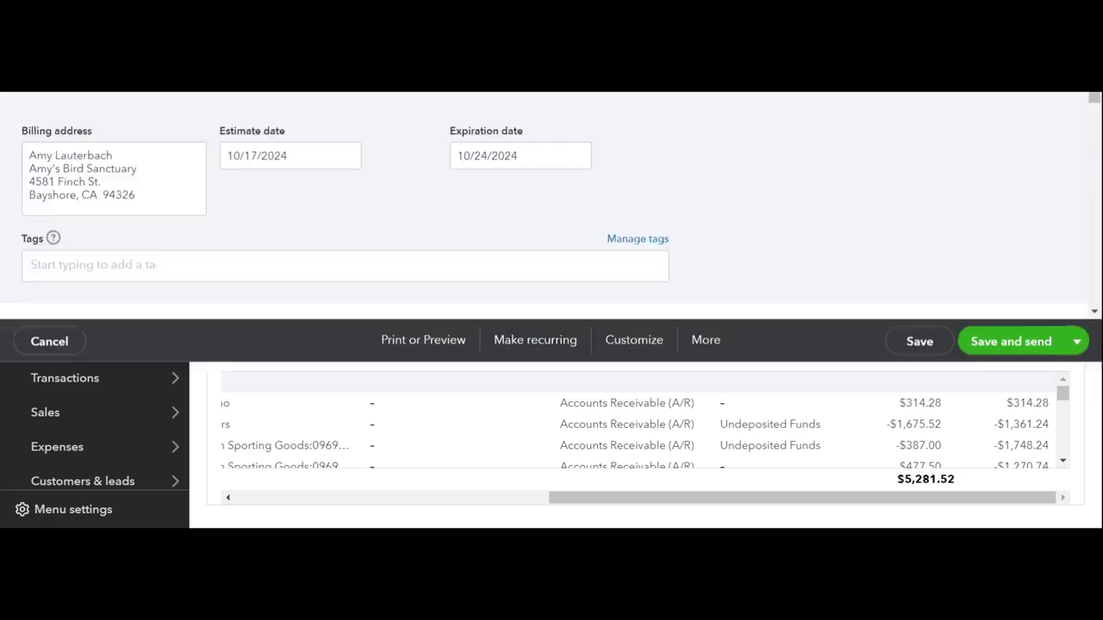
{"action": "scroll", "coordinate": [569, 447], "scroll_direction": "down", "scroll_amount": 10}
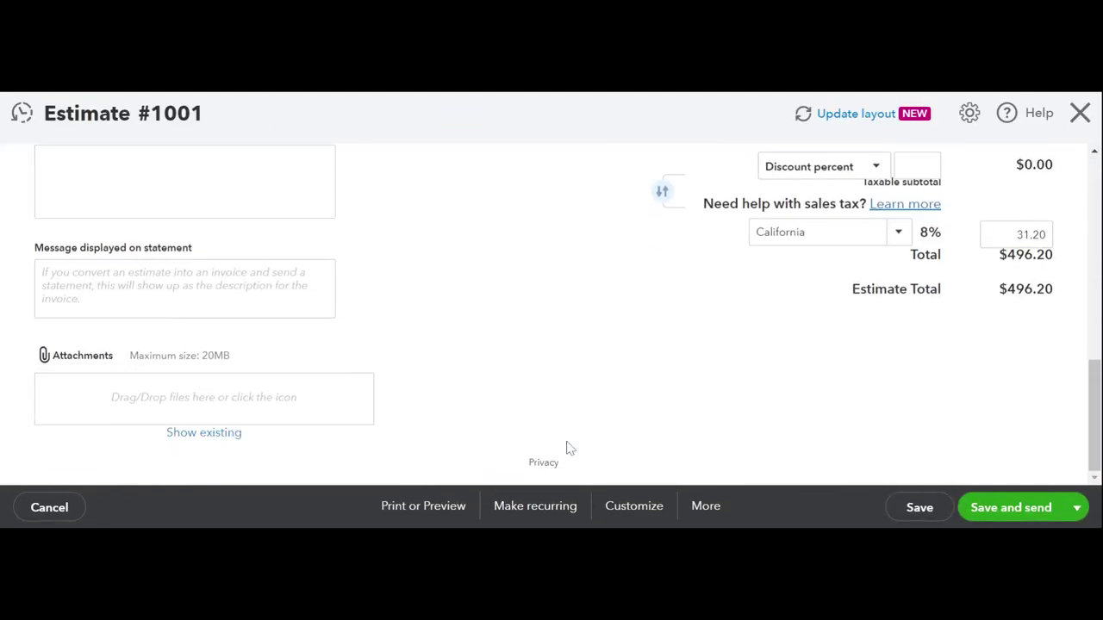
{"action": "scroll", "coordinate": [567, 447], "scroll_direction": "up", "scroll_amount": 10}
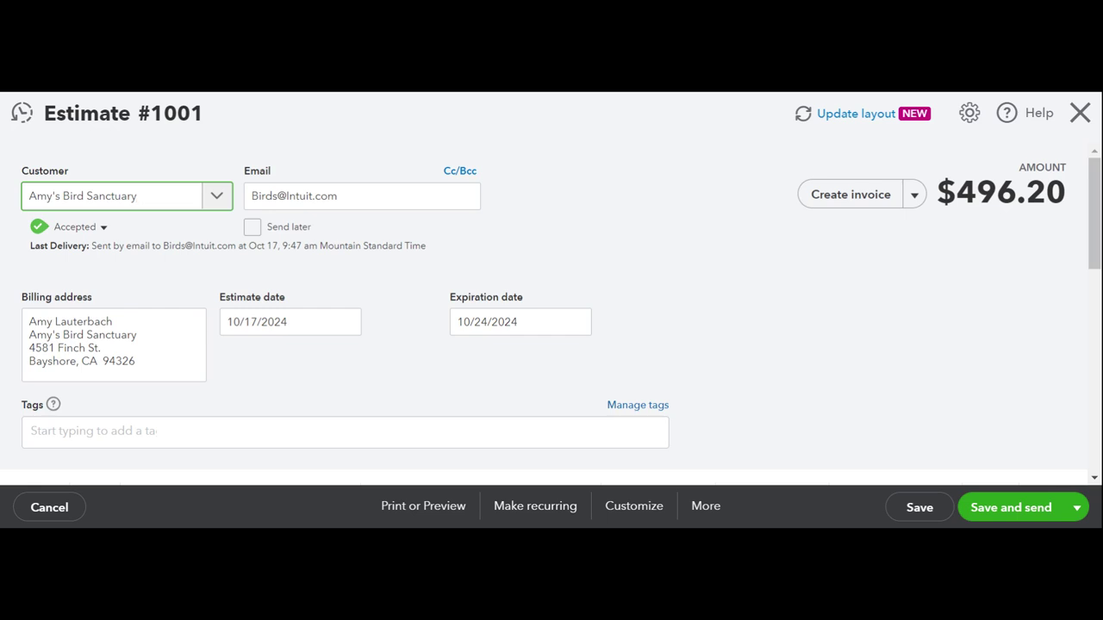
{"action": "left_click", "coordinate": [1079, 112]}
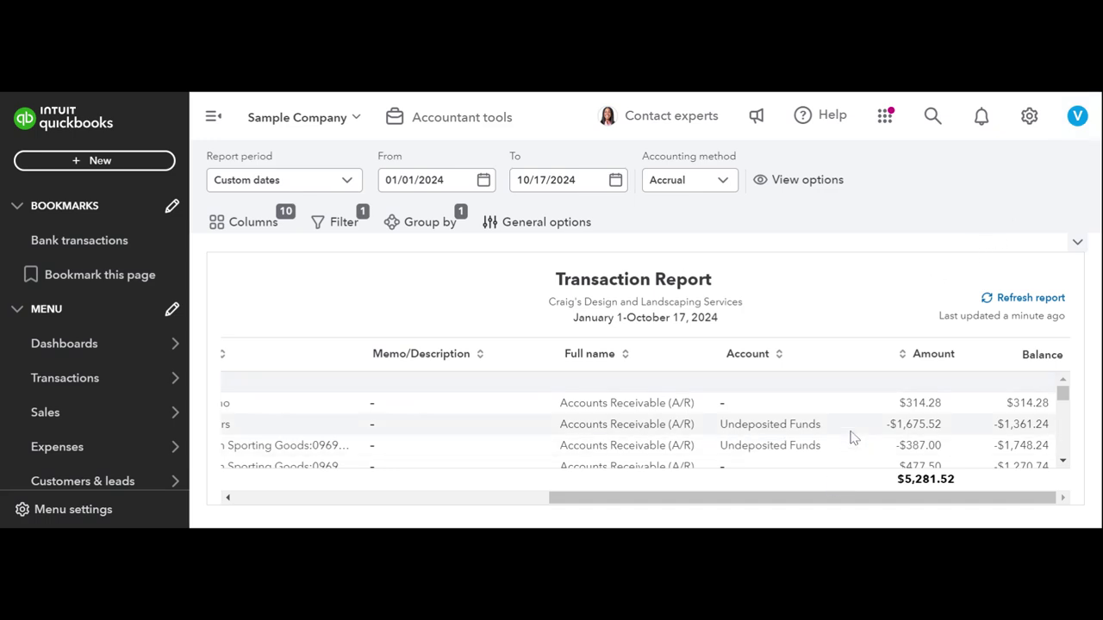
{"action": "scroll", "coordinate": [851, 438], "scroll_direction": "down", "scroll_amount": 5}
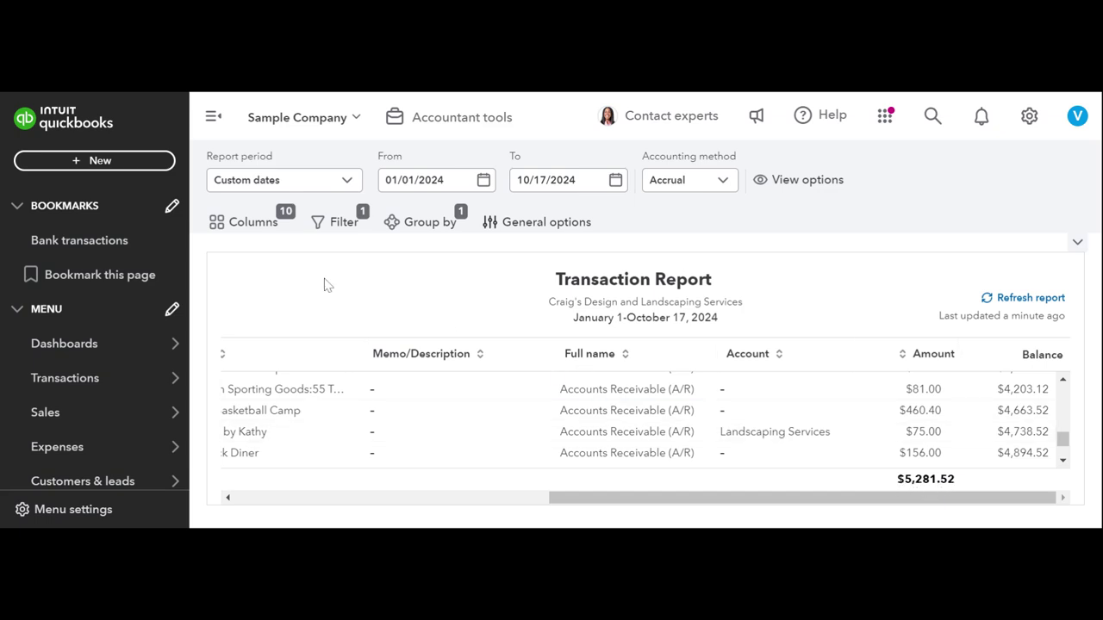
{"action": "scroll", "coordinate": [444, 431], "scroll_direction": "up", "scroll_amount": 10}
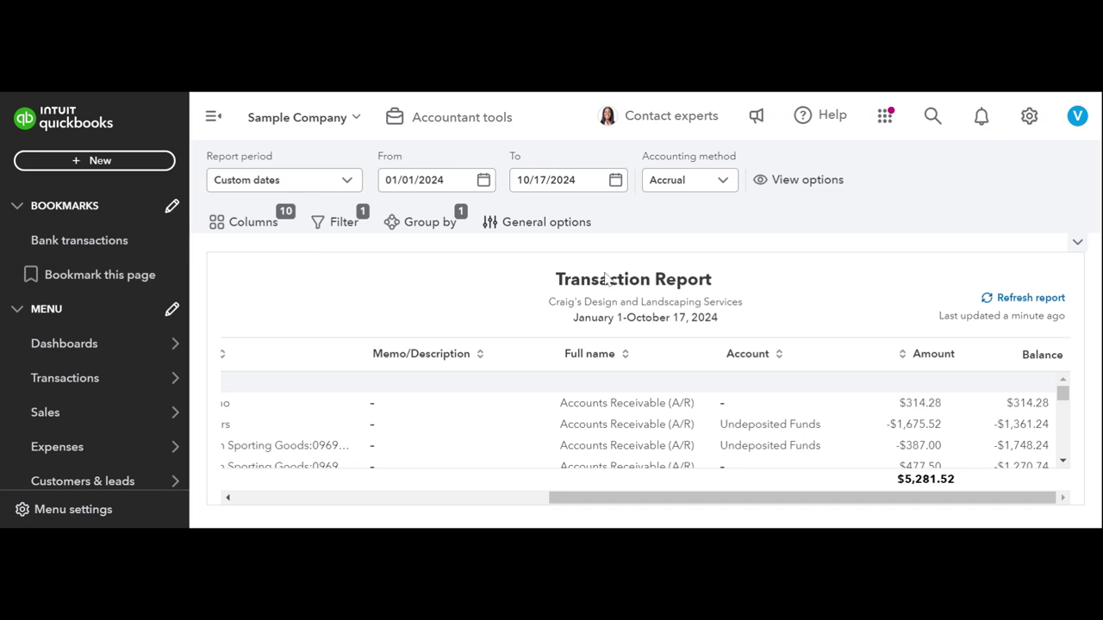
Go back to the summary report, saving the customized transaction report on the way out
{"action": "left_click", "coordinate": [1077, 243]}
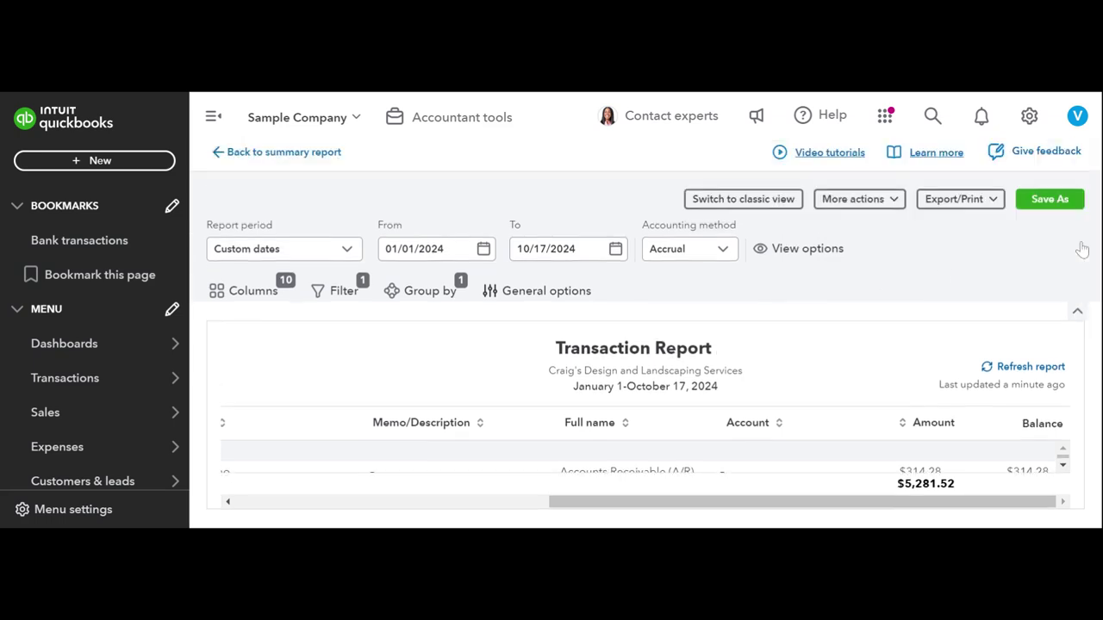
{"action": "left_click", "coordinate": [324, 164]}
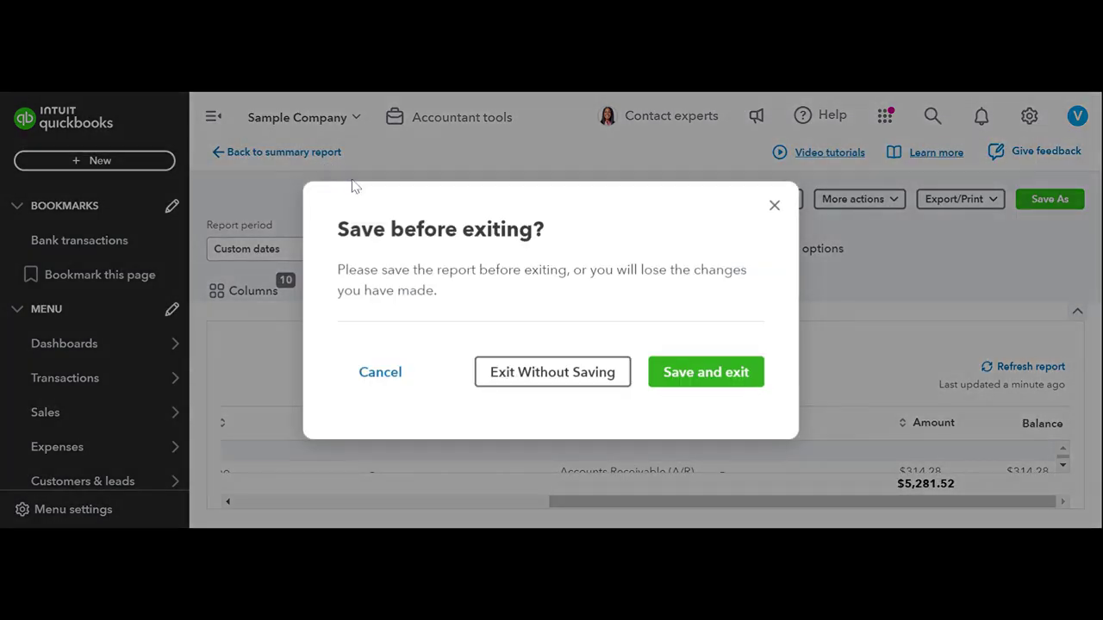
{"action": "left_click", "coordinate": [678, 379]}
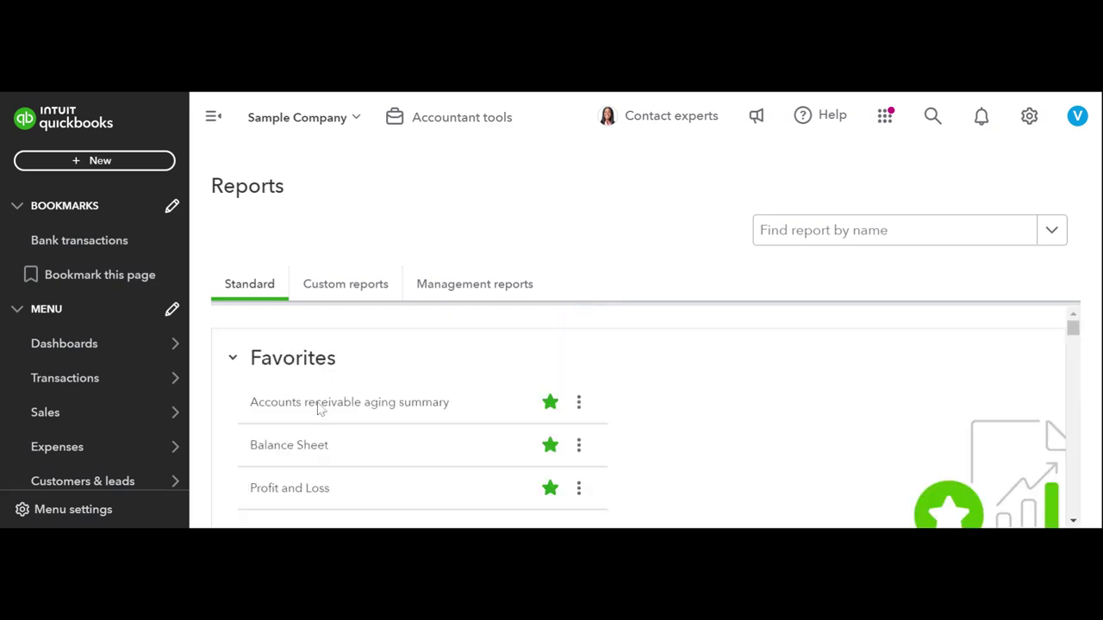
{"action": "left_click", "coordinate": [317, 407]}
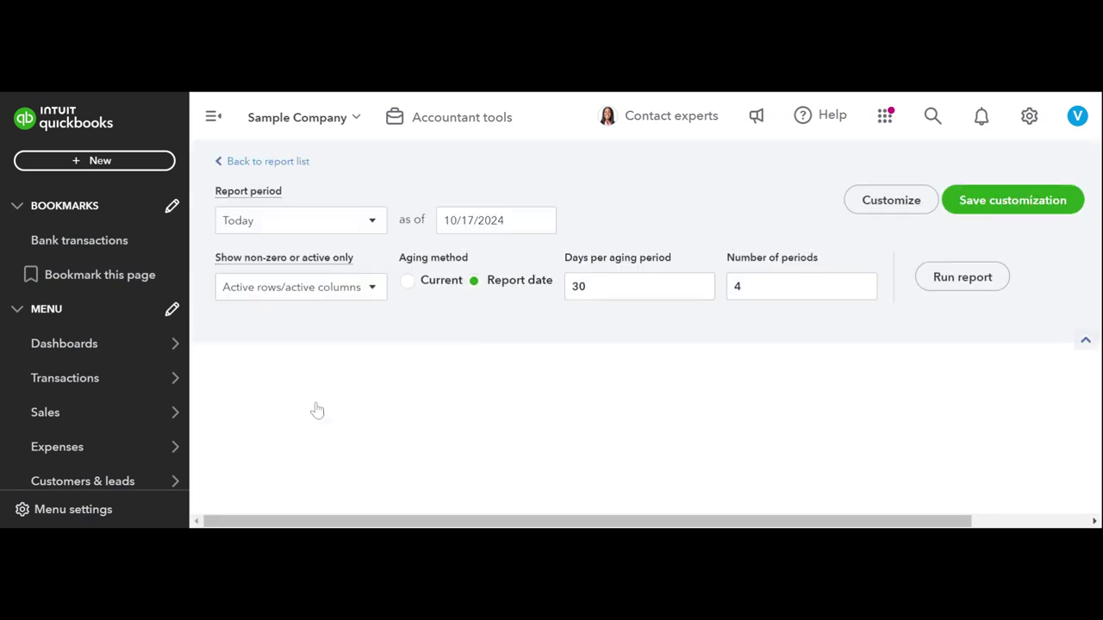
{"action": "scroll", "coordinate": [318, 407], "scroll_direction": "down", "scroll_amount": 10}
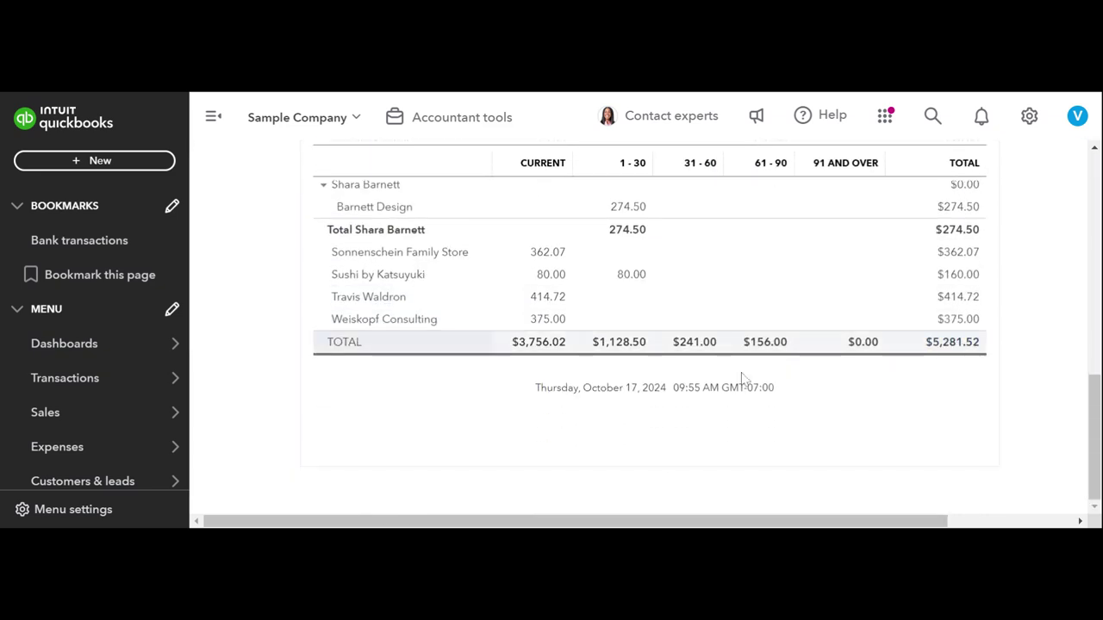
{"action": "scroll", "coordinate": [655, 387], "scroll_direction": "up", "scroll_amount": 10}
{"action": "scroll", "coordinate": [646, 394], "scroll_direction": "down", "scroll_amount": 1}
{"action": "scroll", "coordinate": [647, 393], "scroll_direction": "down", "scroll_amount": 2}
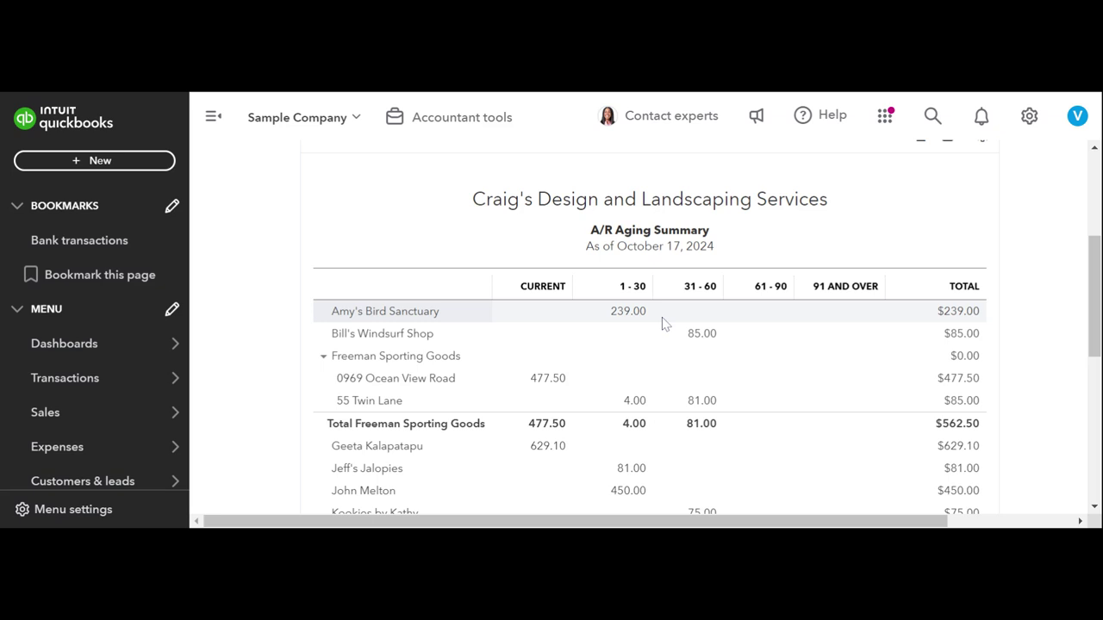
{"action": "scroll", "coordinate": [666, 345], "scroll_direction": "down", "scroll_amount": 1}
{"action": "scroll", "coordinate": [671, 352], "scroll_direction": "down", "scroll_amount": 3}
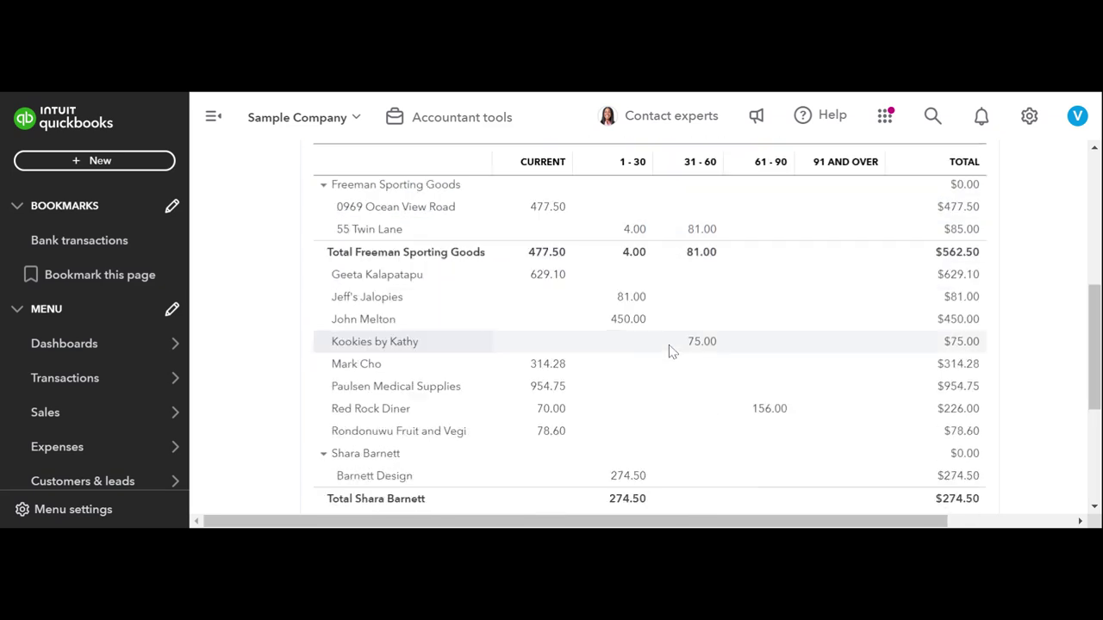
{"action": "scroll", "coordinate": [670, 351], "scroll_direction": "down", "scroll_amount": 5}
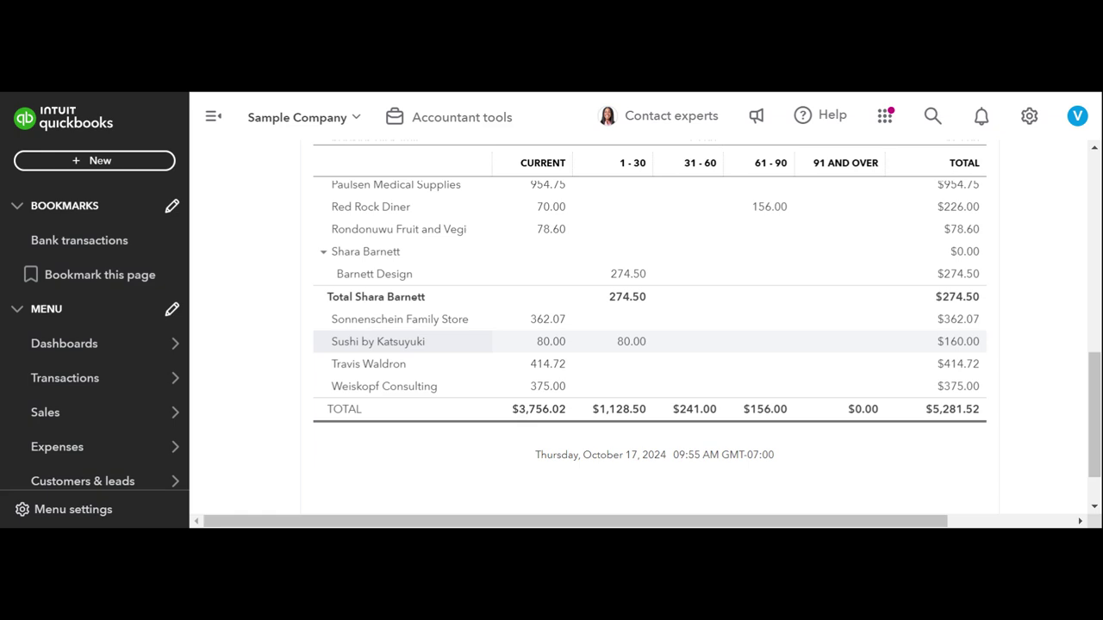
{"action": "scroll", "coordinate": [672, 350], "scroll_direction": "up", "scroll_amount": 9}
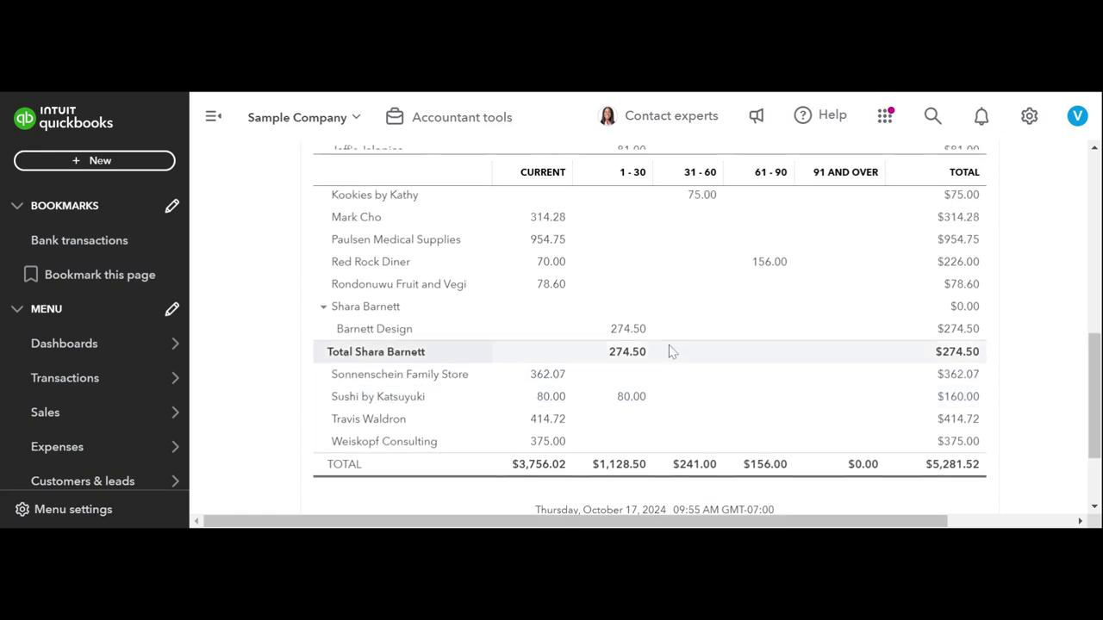
{"action": "scroll", "coordinate": [671, 353], "scroll_direction": "up", "scroll_amount": 5}
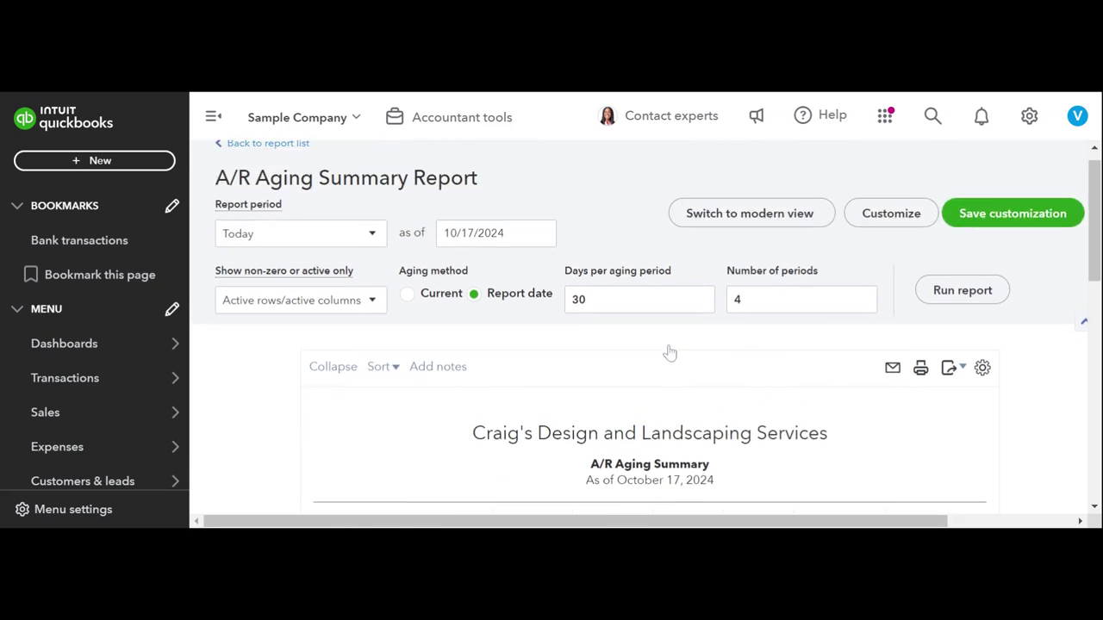
{"action": "scroll", "coordinate": [670, 352], "scroll_direction": "up", "scroll_amount": 1}
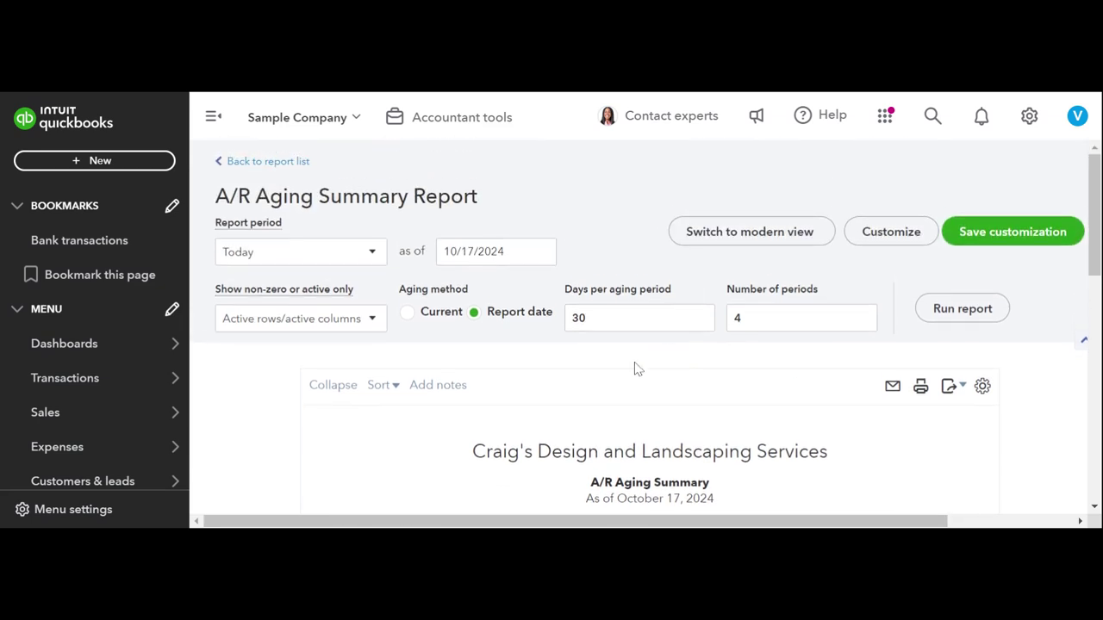
Return to the report list and search for Estimate #1001
{"action": "left_click", "coordinate": [295, 162]}
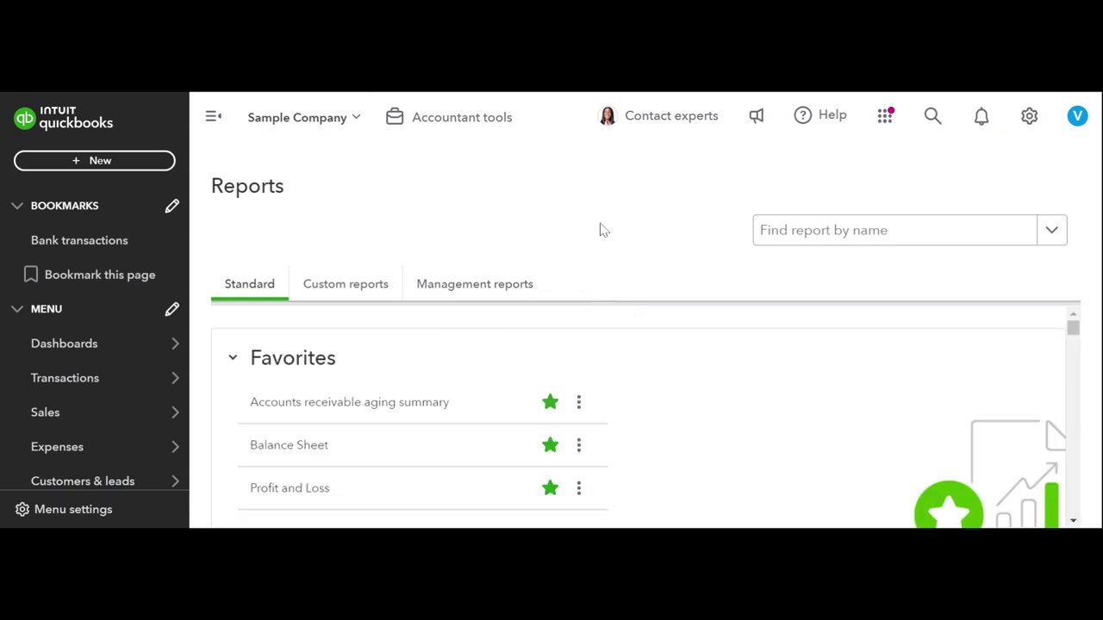
{"action": "left_click", "coordinate": [944, 124]}
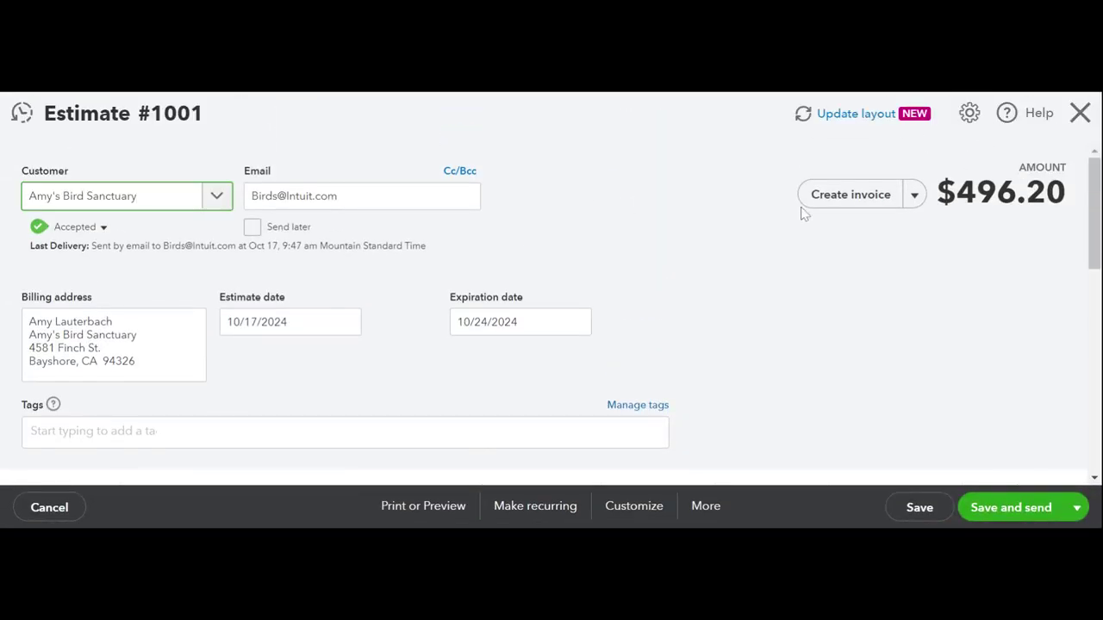
Create an invoice from Estimate #1001 and hide the Add to Invoice panel
{"action": "left_click", "coordinate": [850, 195]}
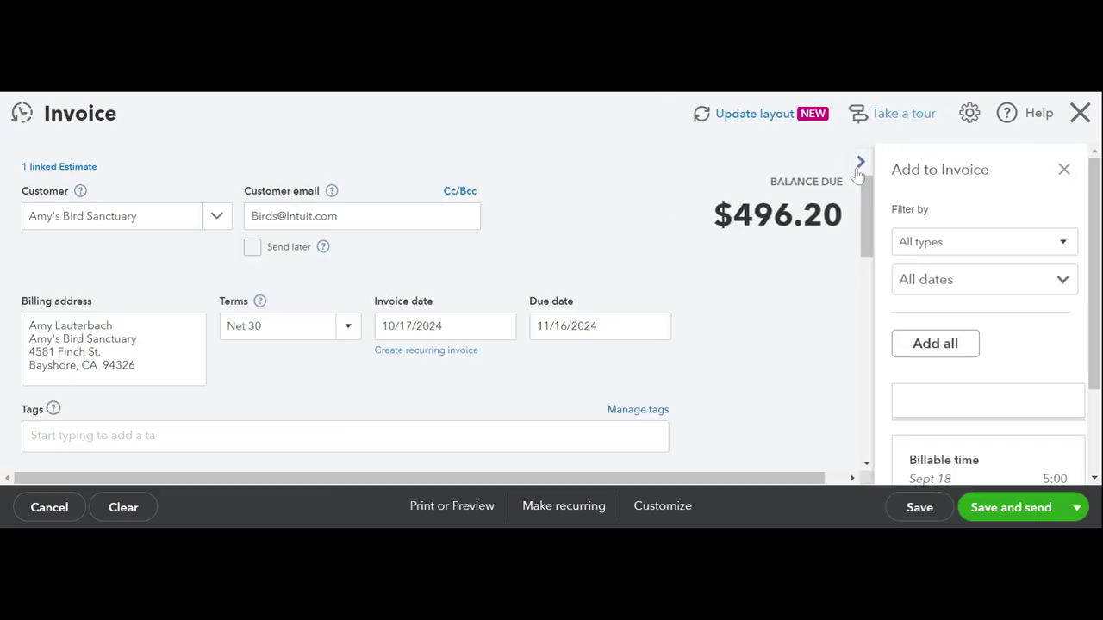
{"action": "left_click", "coordinate": [860, 163]}
{"action": "scroll", "coordinate": [580, 282], "scroll_direction": "down", "scroll_amount": 1}
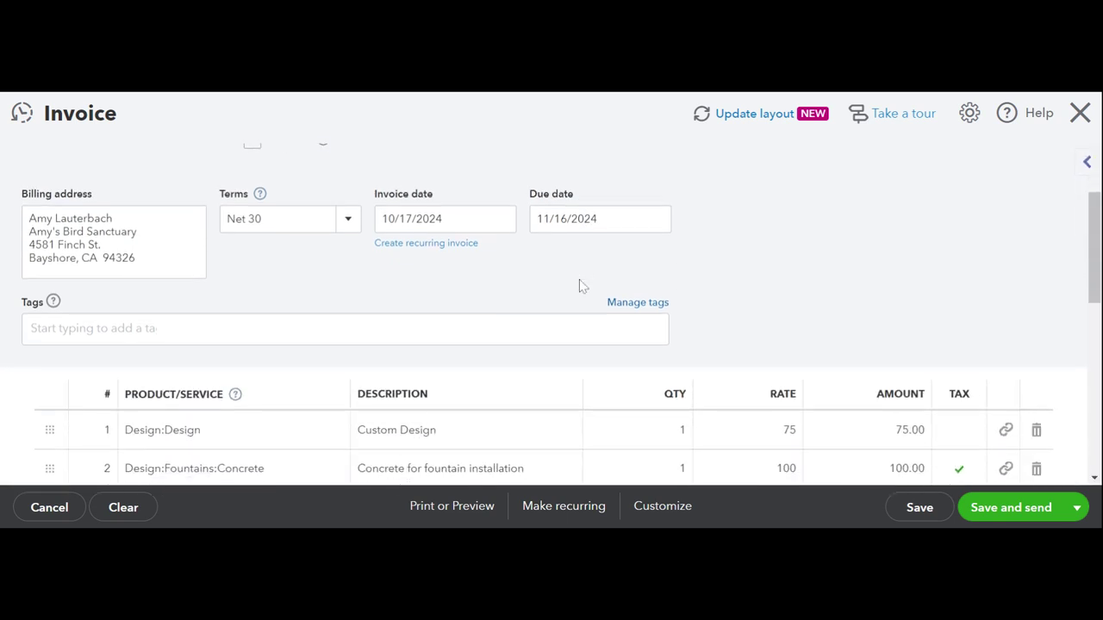
{"action": "scroll", "coordinate": [462, 322], "scroll_direction": "down", "scroll_amount": 1}
{"action": "scroll", "coordinate": [462, 322], "scroll_direction": "down", "scroll_amount": 2}
Add a fifth Design:Rocks Garden Rocks line at rate 100, bringing the total to $604.20
{"action": "left_click", "coordinate": [266, 447]}
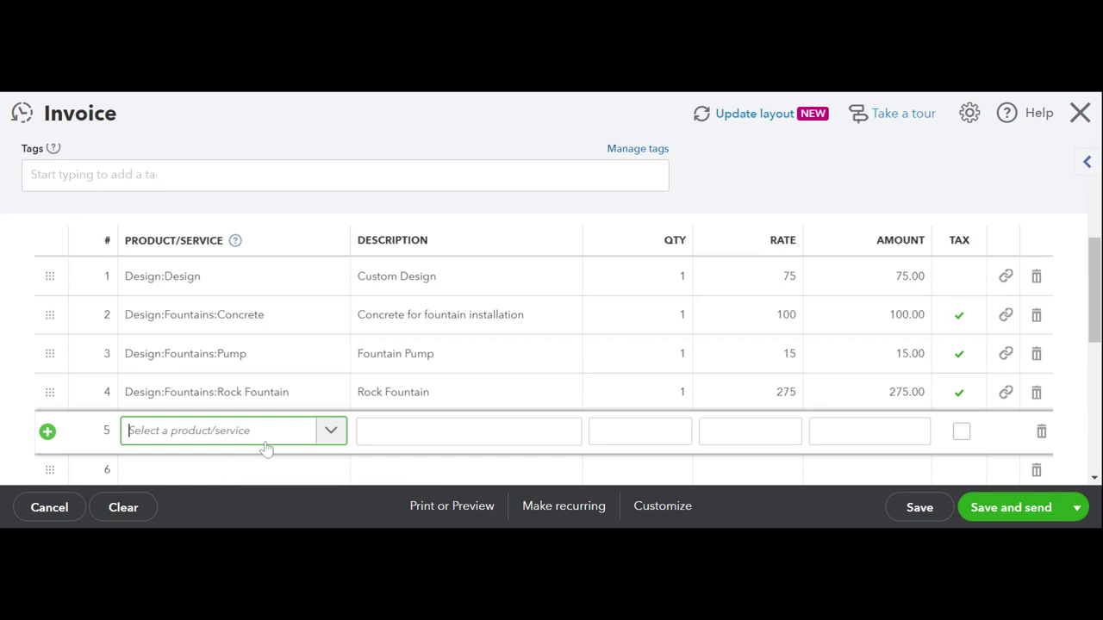
{"action": "left_click", "coordinate": [327, 433]}
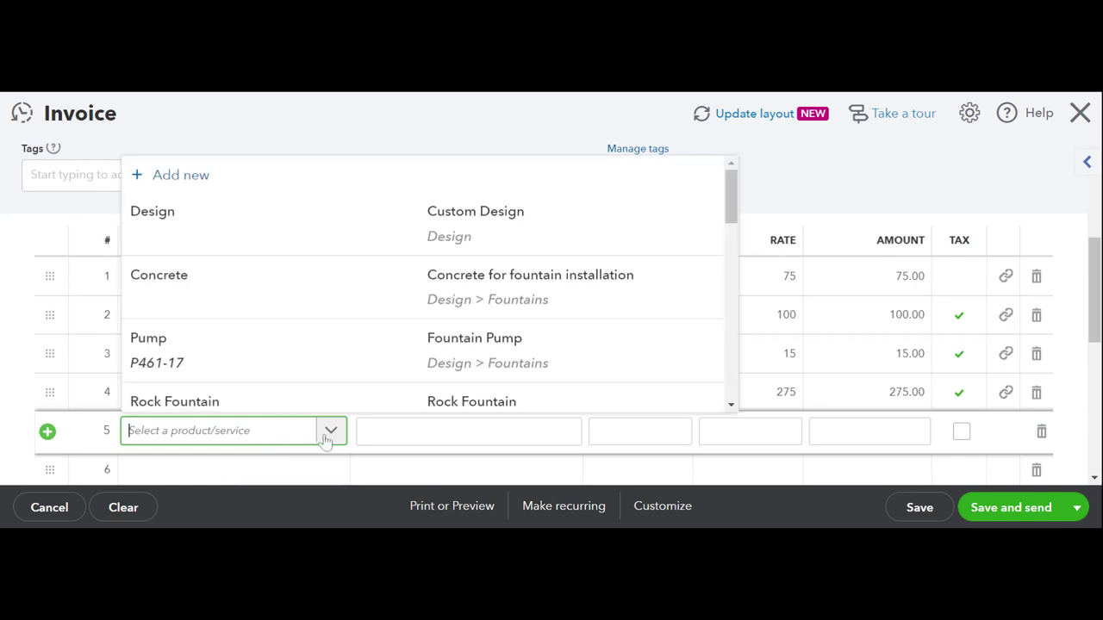
{"action": "scroll", "coordinate": [308, 382], "scroll_direction": "down", "scroll_amount": 3}
{"action": "left_click", "coordinate": [324, 332]}
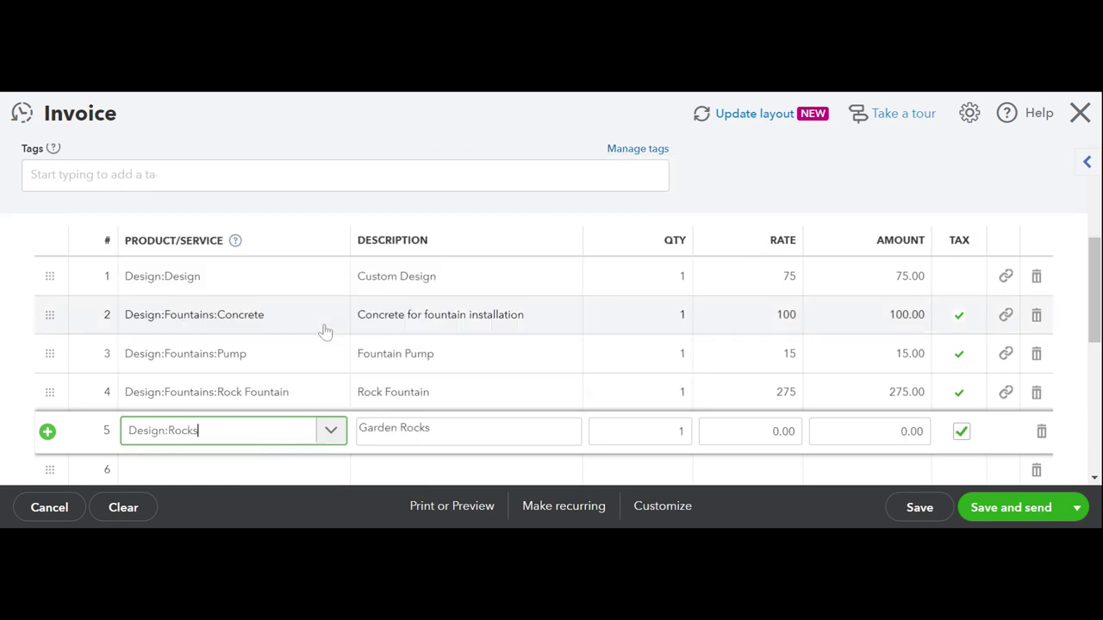
{"action": "left_click", "coordinate": [758, 431]}
{"action": "type", "text": "100"}
{"action": "key", "text": "Tab"}
{"action": "scroll", "coordinate": [662, 293], "scroll_direction": "down", "scroll_amount": 4}
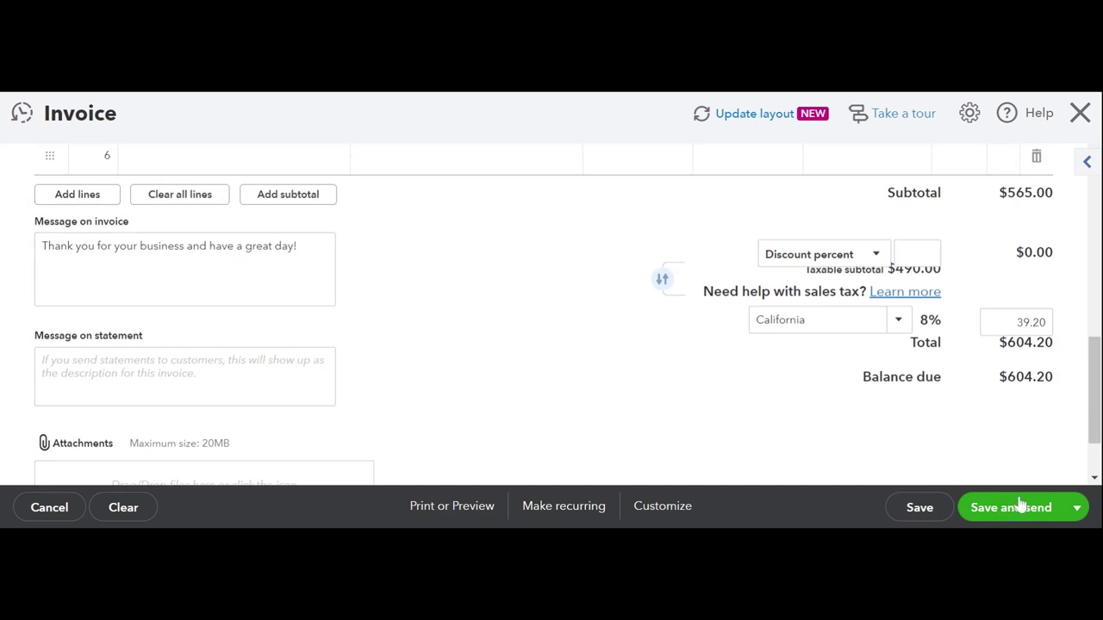
Save the invoice as Invoice #1040 with a $604.20 balance due
{"action": "left_click", "coordinate": [1068, 510]}
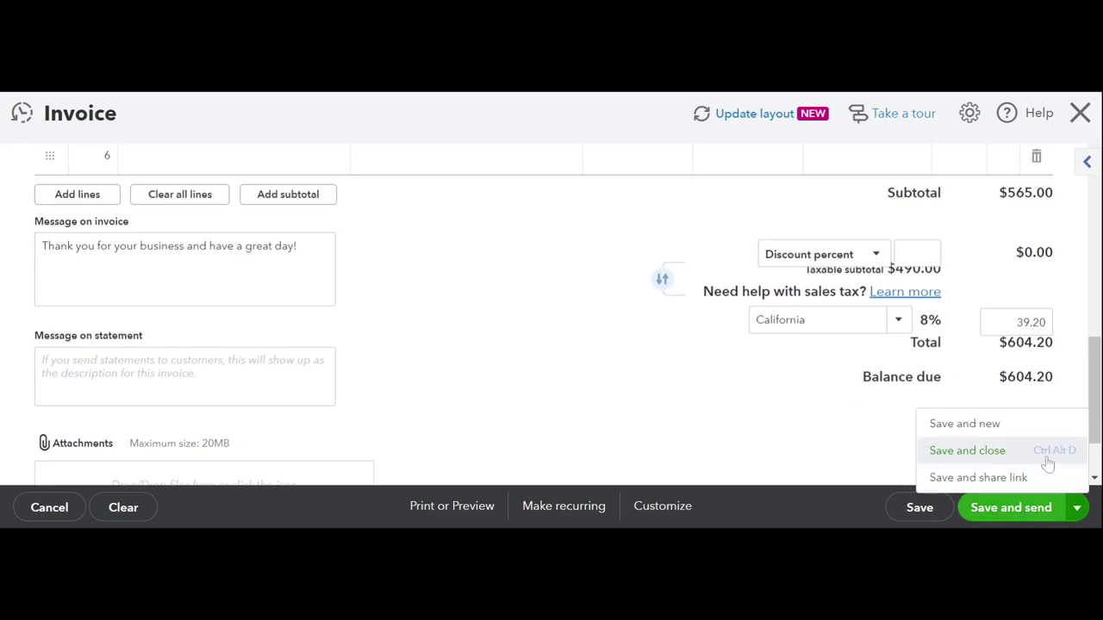
{"action": "left_click", "coordinate": [927, 510]}
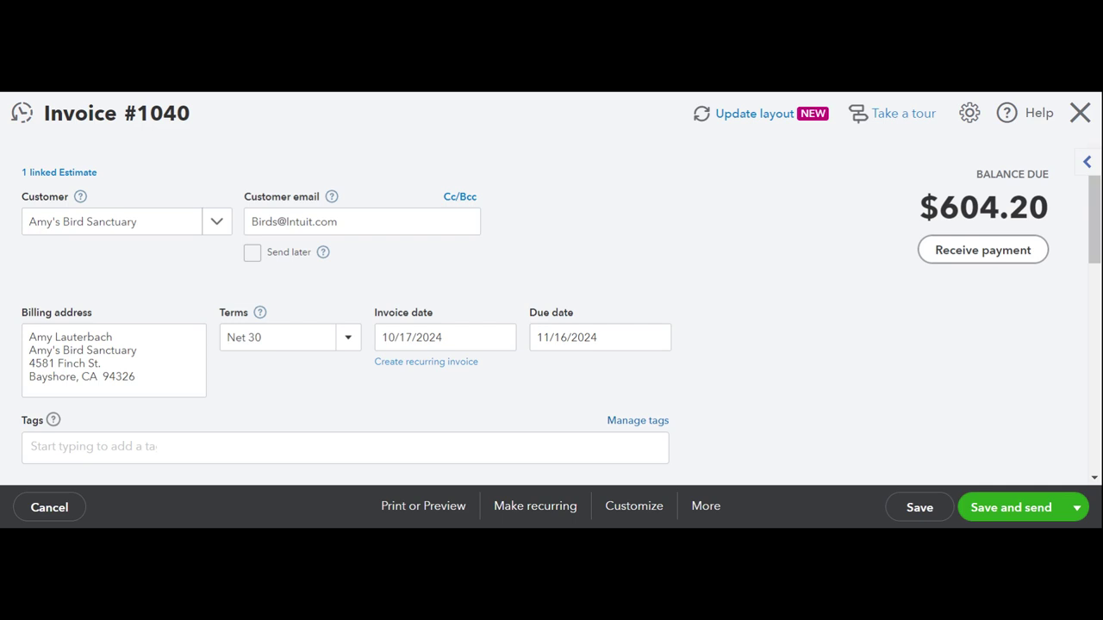
{"action": "left_click", "coordinate": [1070, 129]}
{"action": "left_click", "coordinate": [34, 163]}
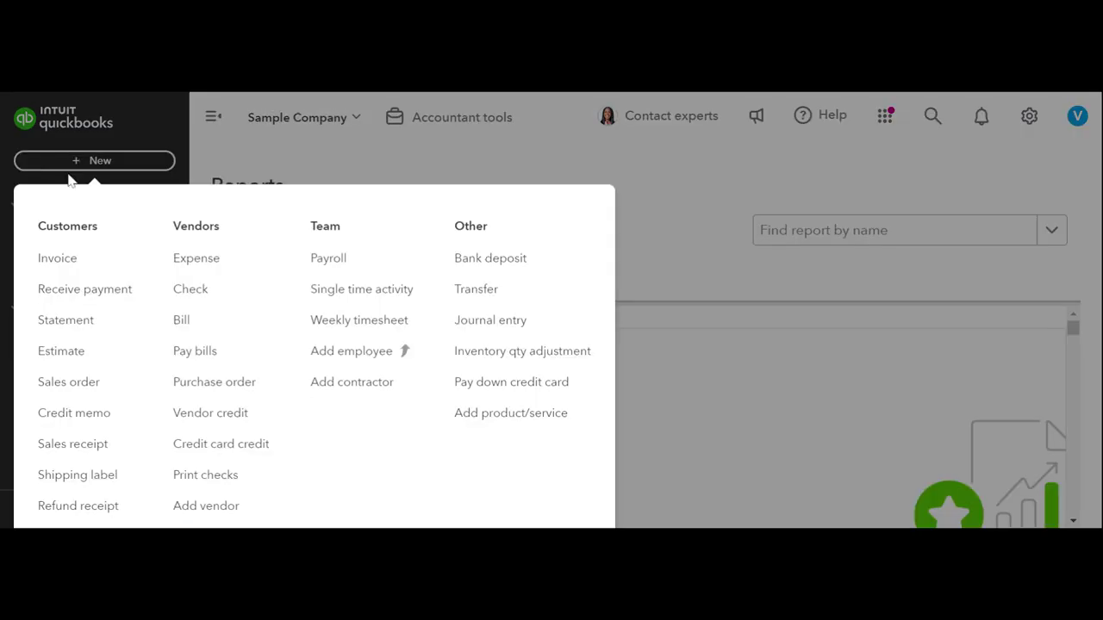
{"action": "left_click", "coordinate": [125, 293]}
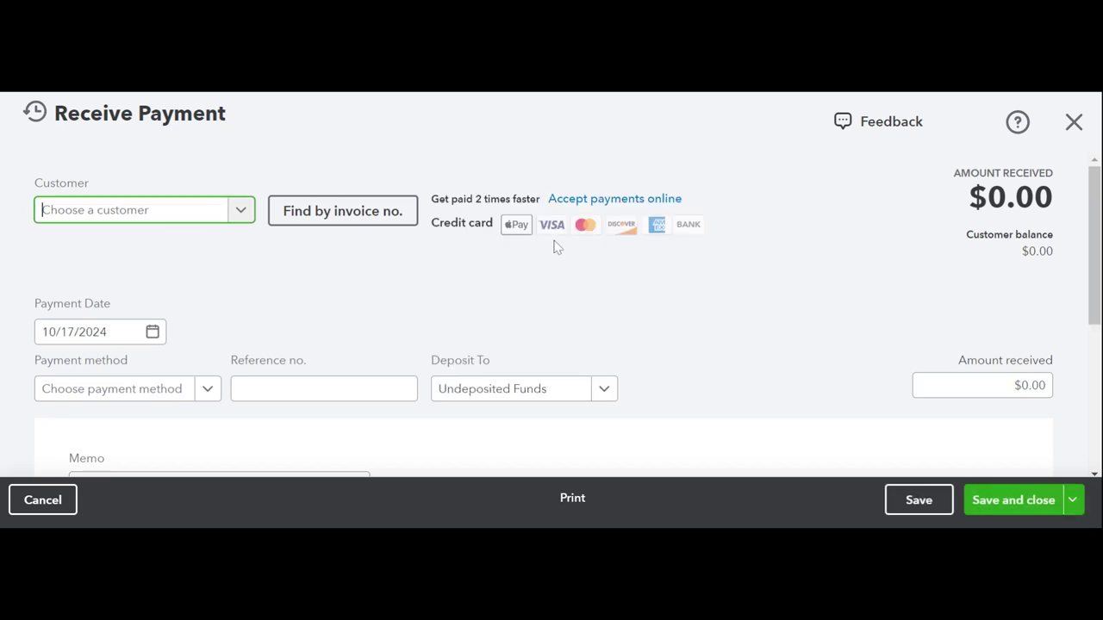
{"action": "scroll", "coordinate": [754, 250], "scroll_direction": "down", "scroll_amount": 1}
{"action": "scroll", "coordinate": [755, 249], "scroll_direction": "down", "scroll_amount": 2}
{"action": "scroll", "coordinate": [756, 249], "scroll_direction": "up", "scroll_amount": 3}
{"action": "left_click", "coordinate": [1074, 124]}
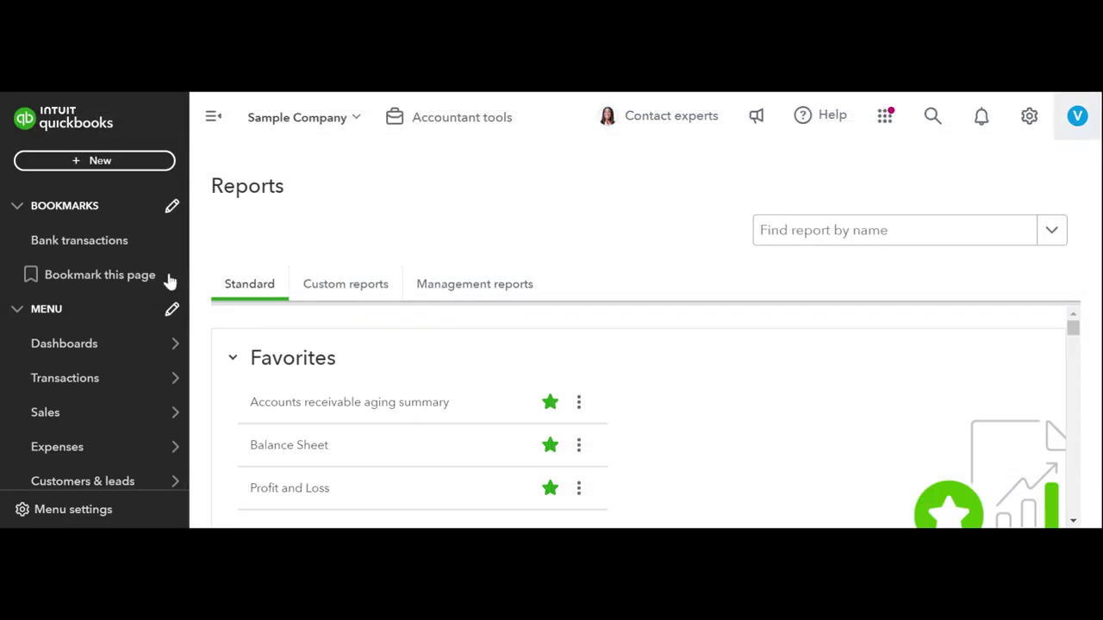
{"action": "left_click", "coordinate": [929, 129]}
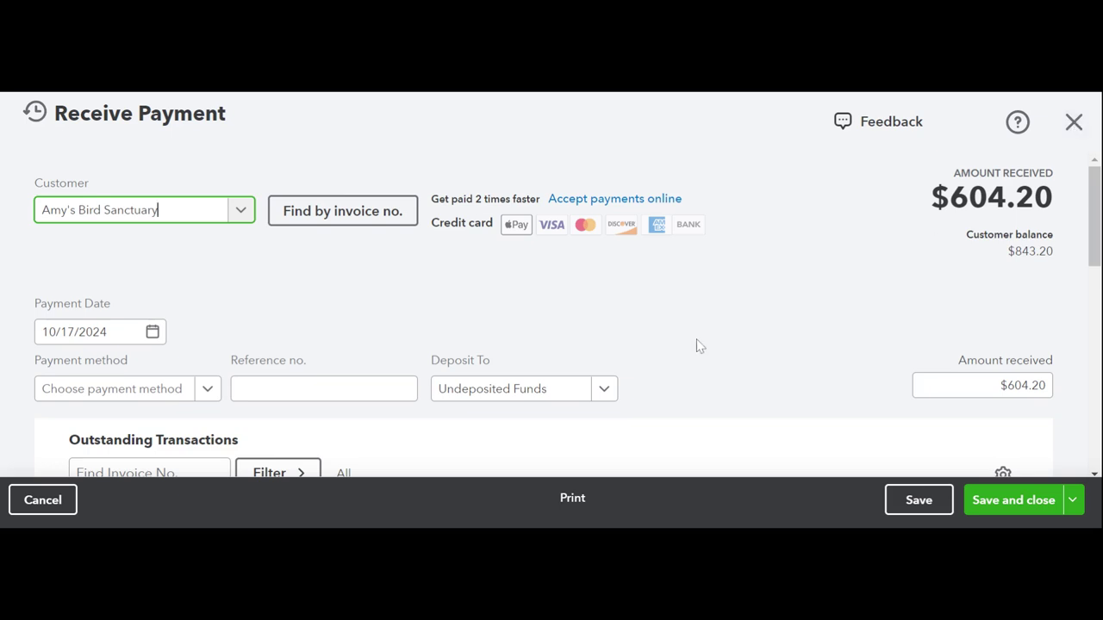
{"action": "scroll", "coordinate": [697, 345], "scroll_direction": "down", "scroll_amount": 2}
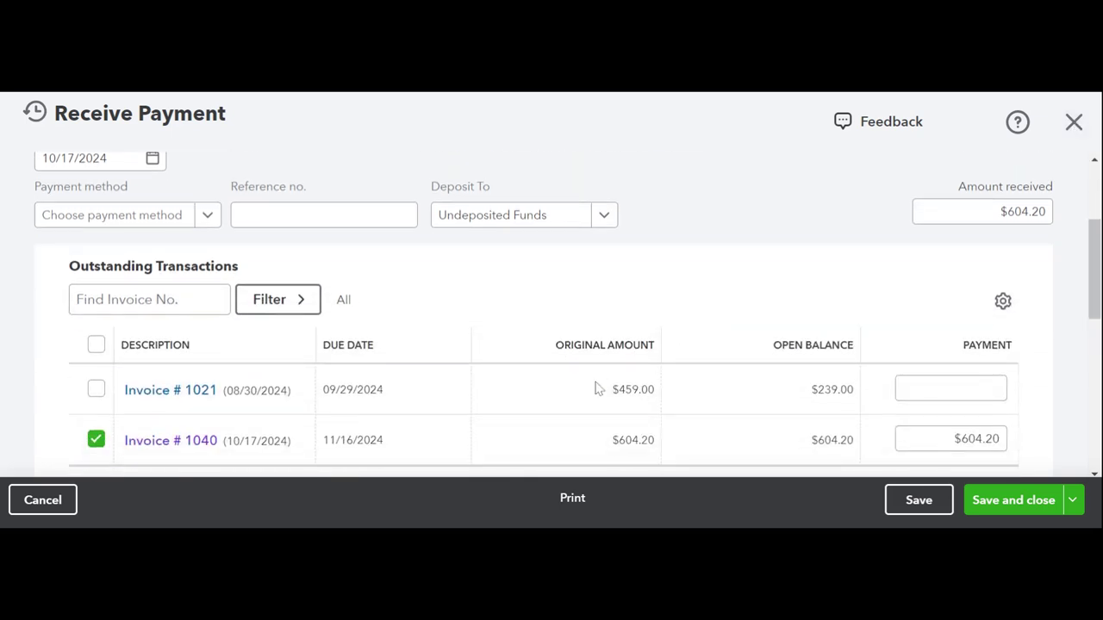
{"action": "scroll", "coordinate": [413, 446], "scroll_direction": "down", "scroll_amount": 1}
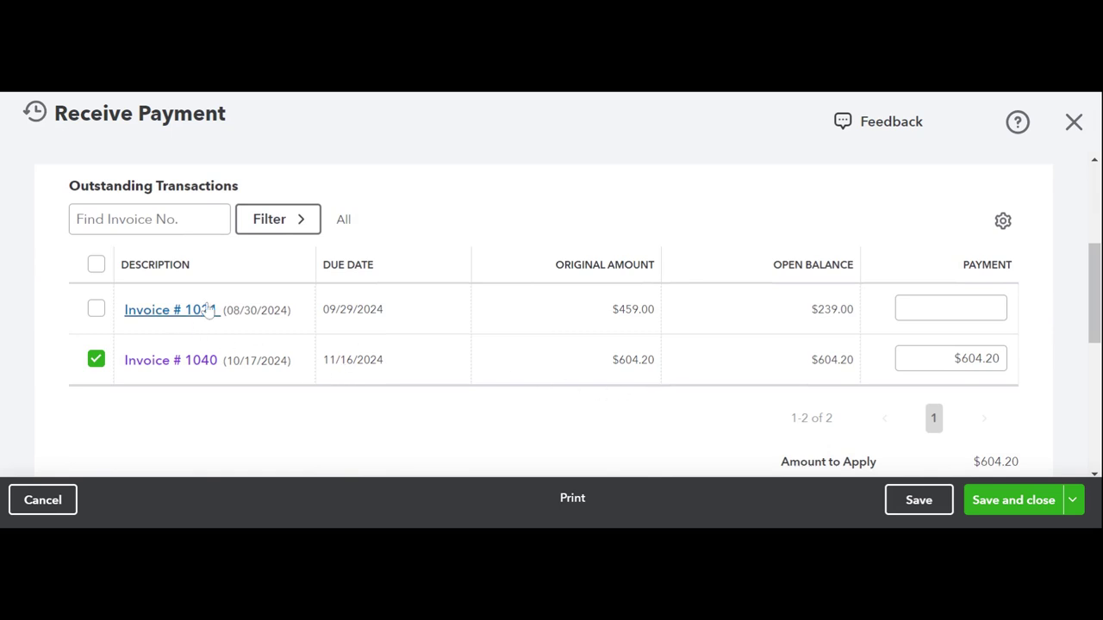
{"action": "left_click", "coordinate": [97, 310]}
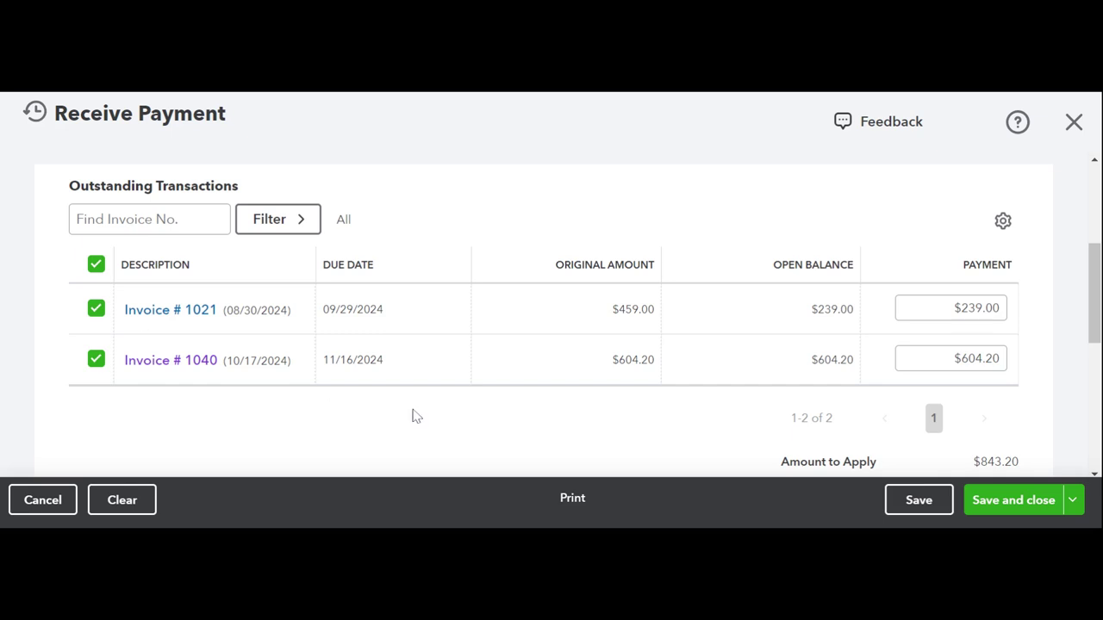
{"action": "scroll", "coordinate": [660, 423], "scroll_direction": "up", "scroll_amount": 3}
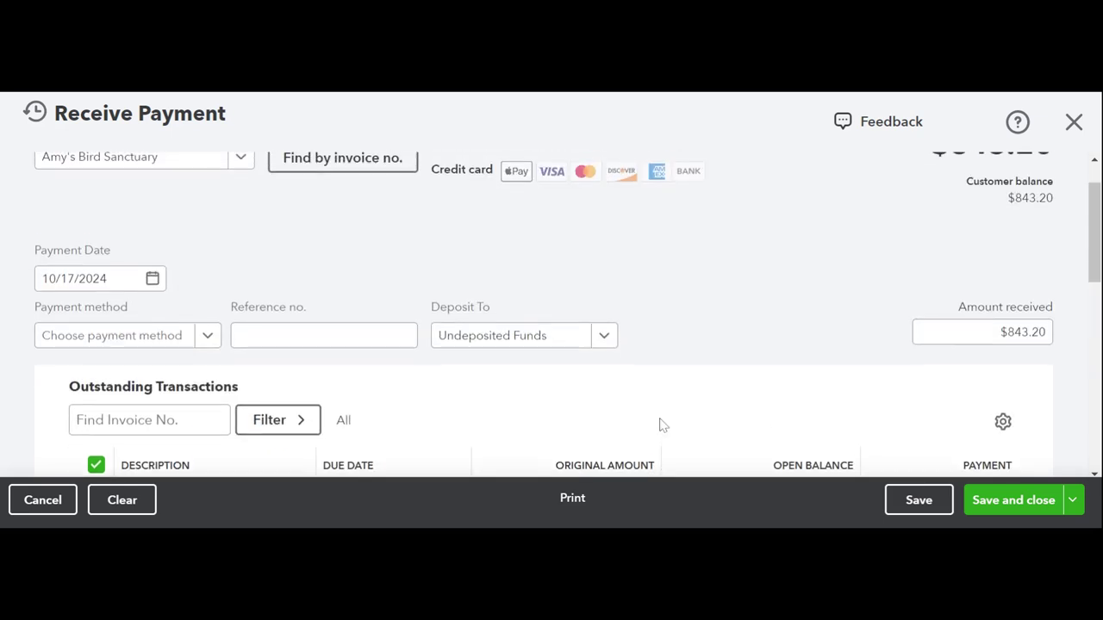
{"action": "scroll", "coordinate": [660, 423], "scroll_direction": "down", "scroll_amount": 3}
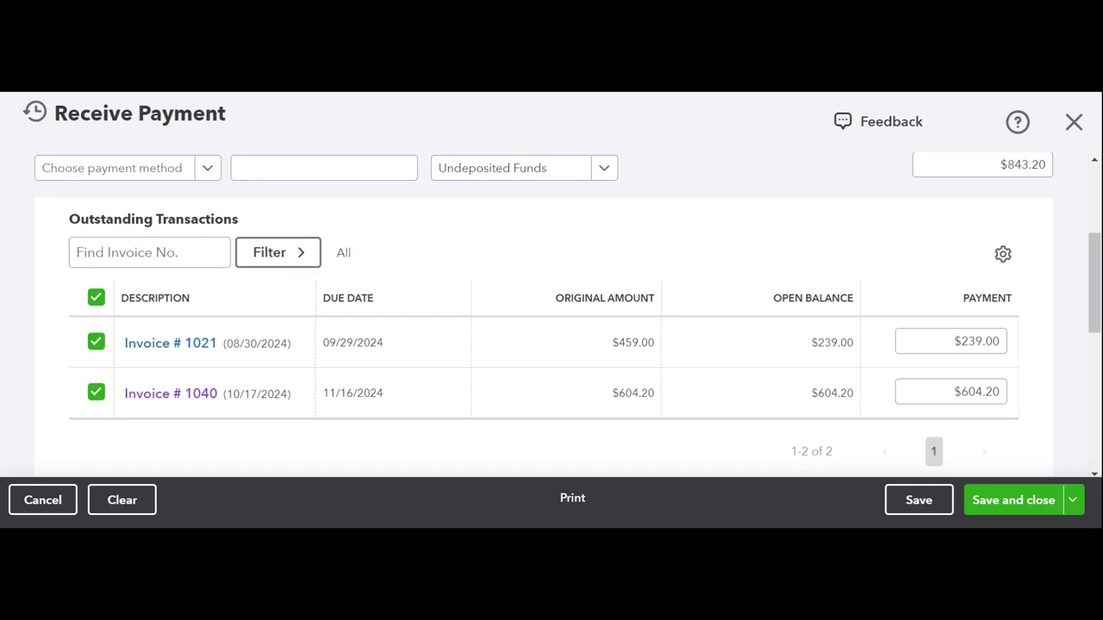
{"action": "left_click", "coordinate": [95, 342]}
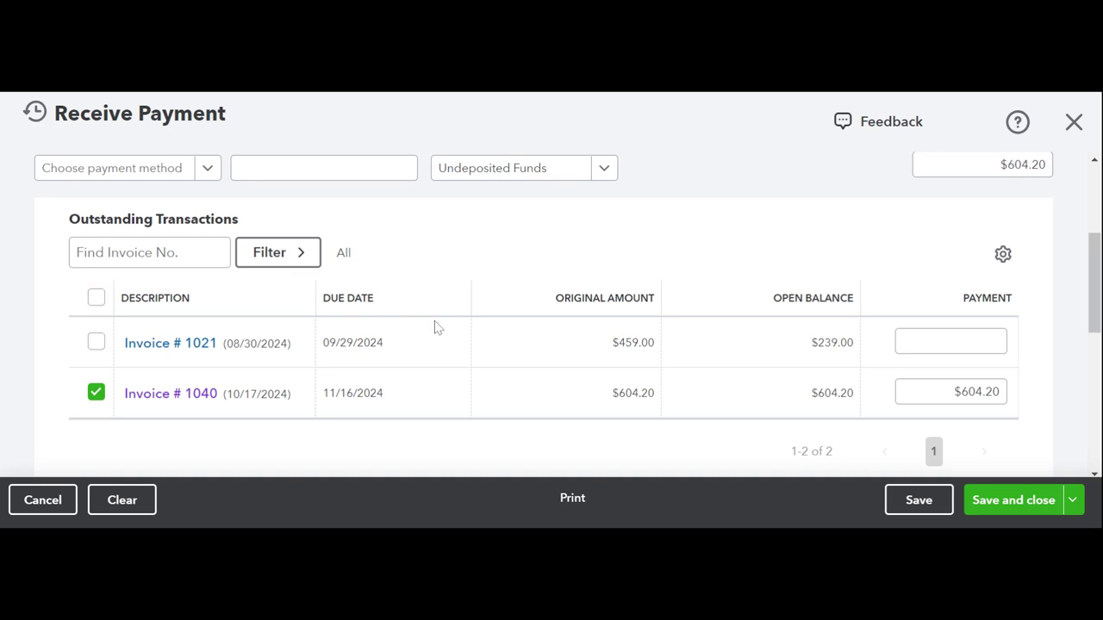
{"action": "scroll", "coordinate": [437, 328], "scroll_direction": "up", "scroll_amount": 1}
{"action": "scroll", "coordinate": [435, 325], "scroll_direction": "up", "scroll_amount": 3}
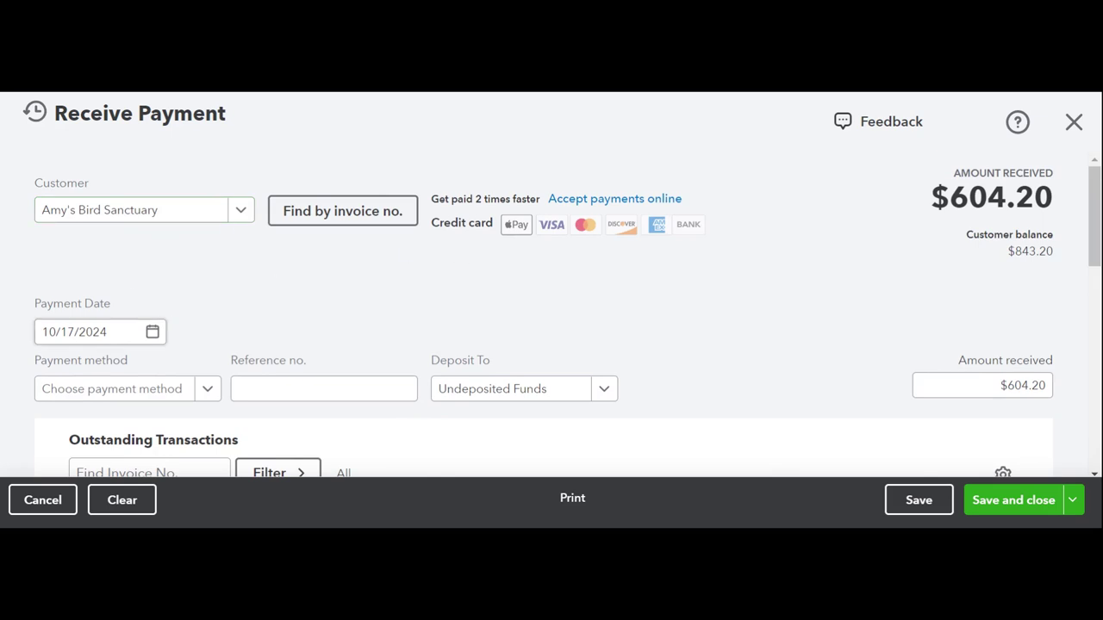
Record the $604.20 payment by Check, reference 10000, deposited to Undeposited Funds
{"action": "left_click", "coordinate": [145, 393]}
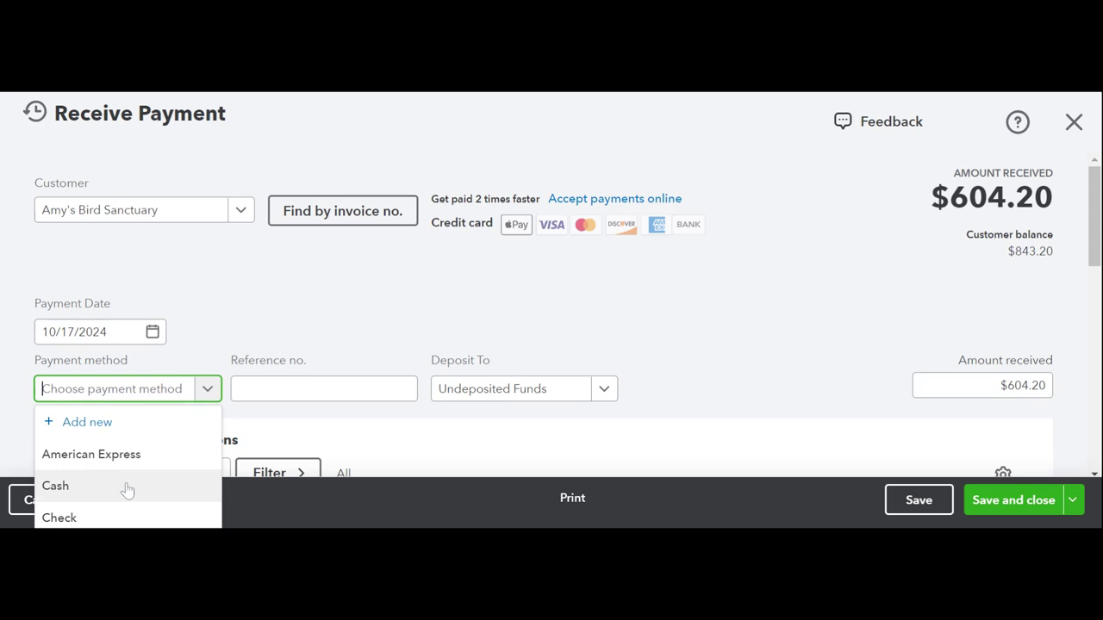
{"action": "left_click", "coordinate": [116, 518]}
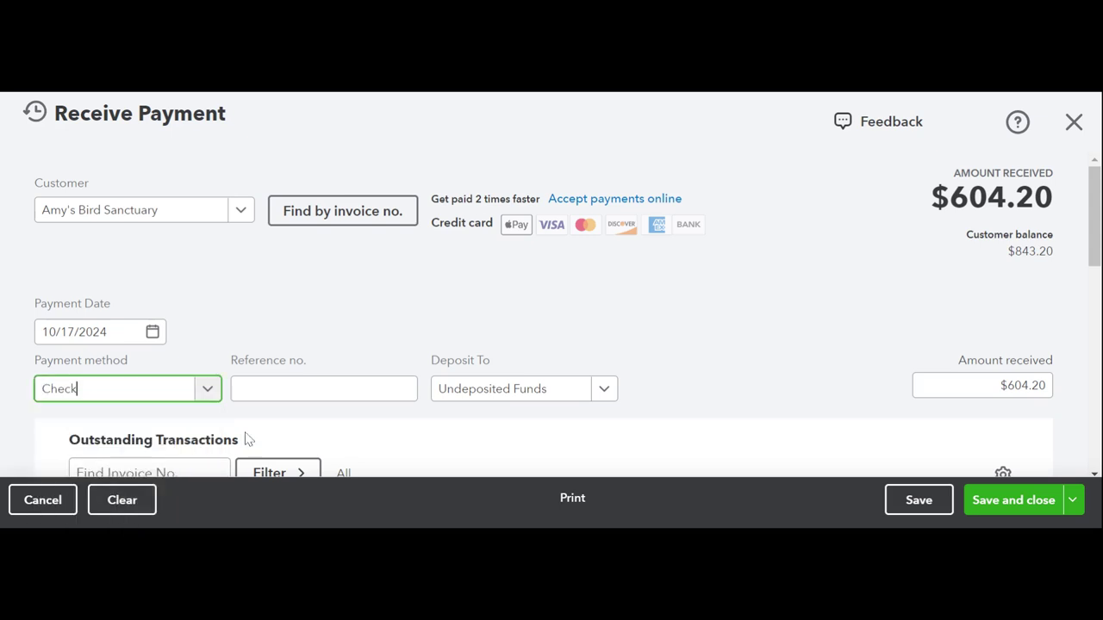
{"action": "key", "text": "Tab"}
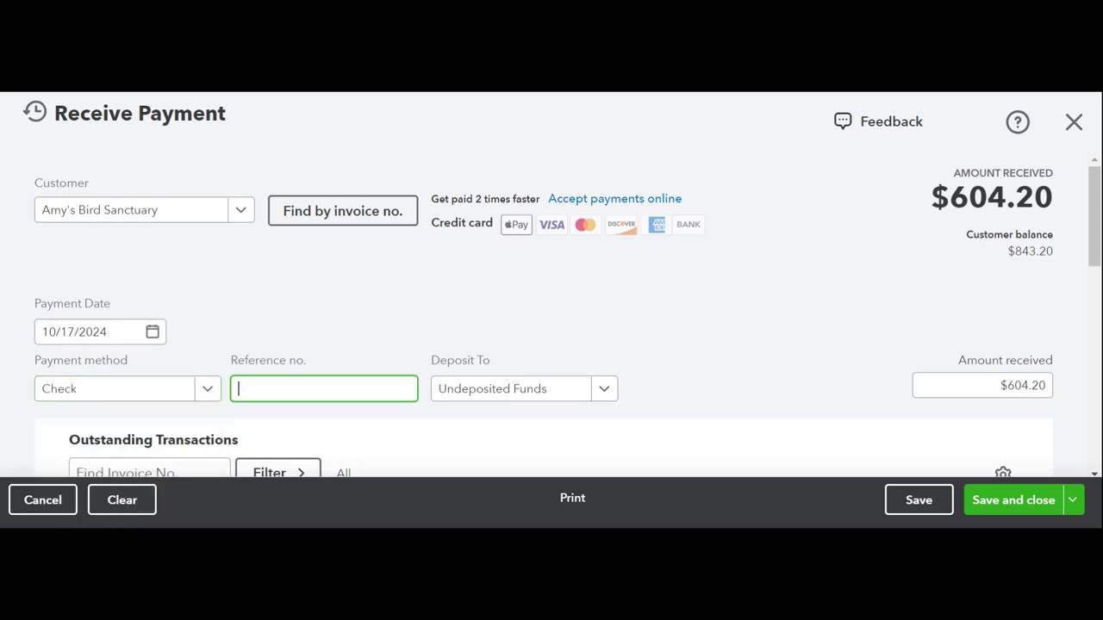
{"action": "type", "text": "10000"}
{"action": "key", "text": "Tab"}
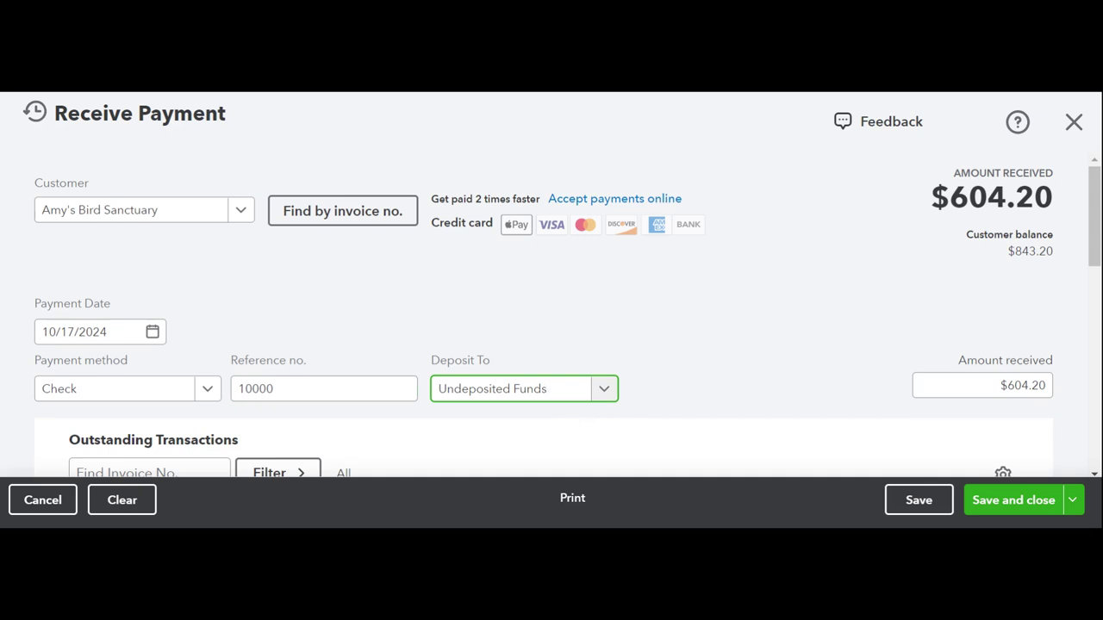
{"action": "left_click", "coordinate": [604, 390]}
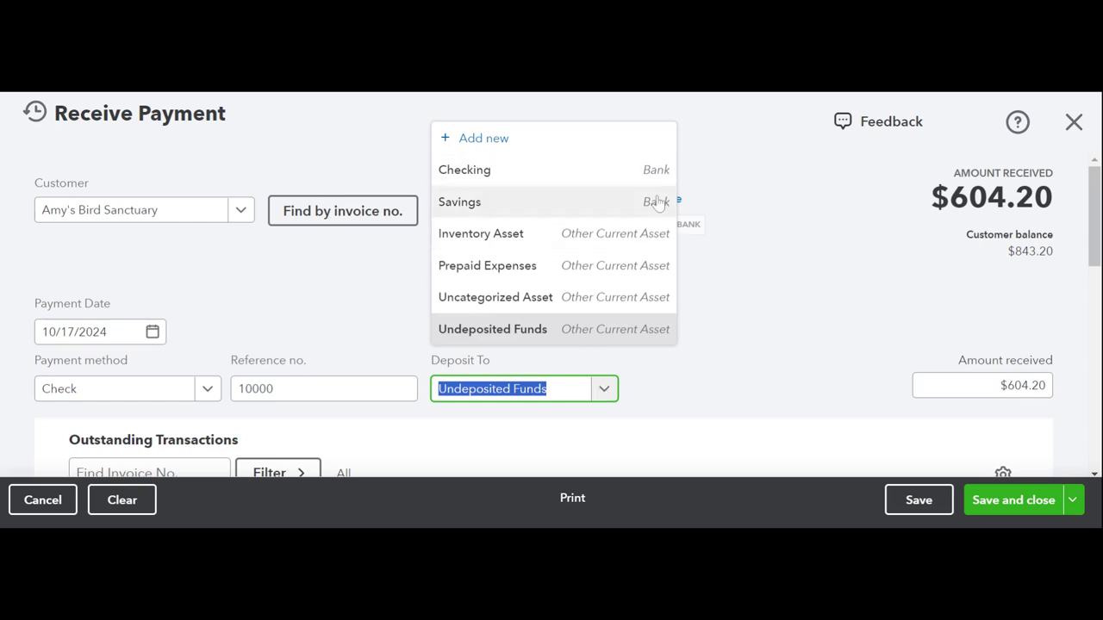
{"action": "left_click", "coordinate": [797, 317]}
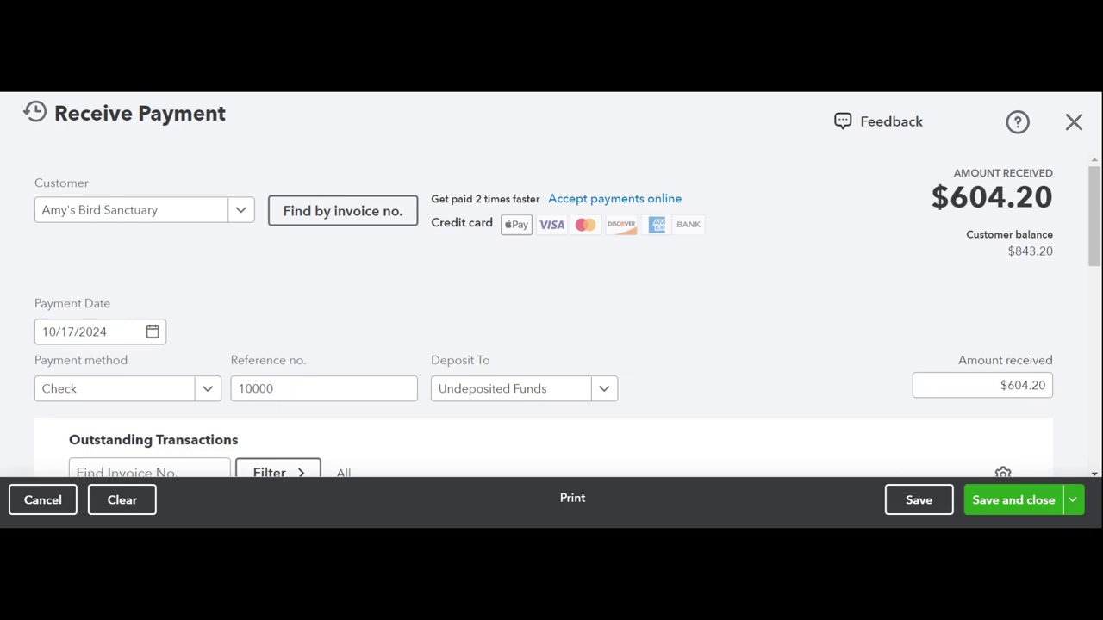
{"action": "scroll", "coordinate": [796, 315], "scroll_direction": "down", "scroll_amount": 3}
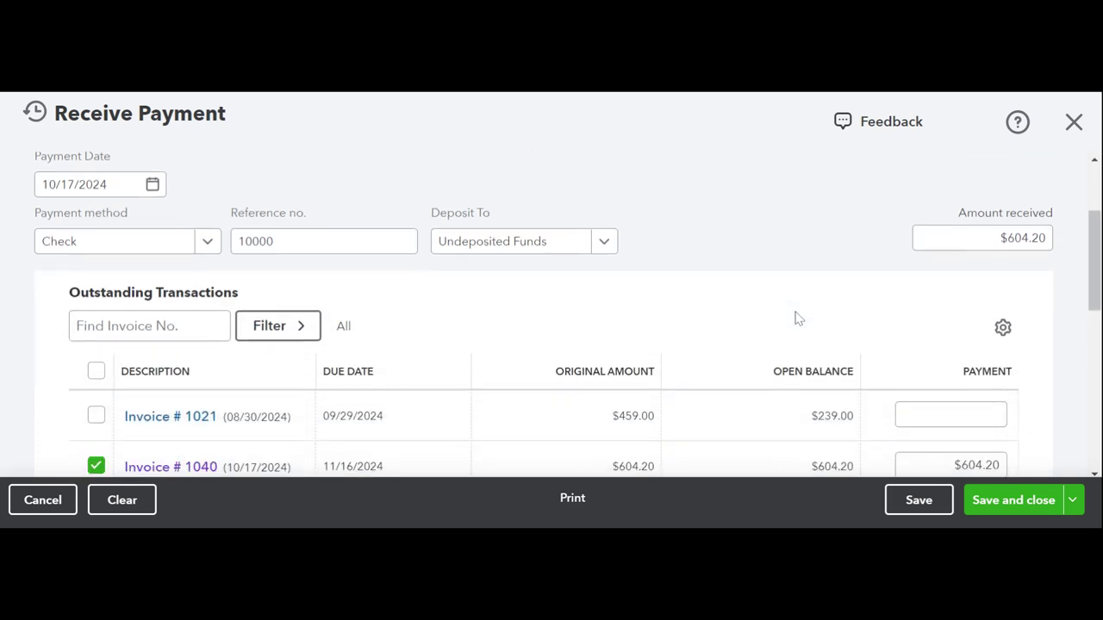
{"action": "scroll", "coordinate": [798, 318], "scroll_direction": "down", "scroll_amount": 2}
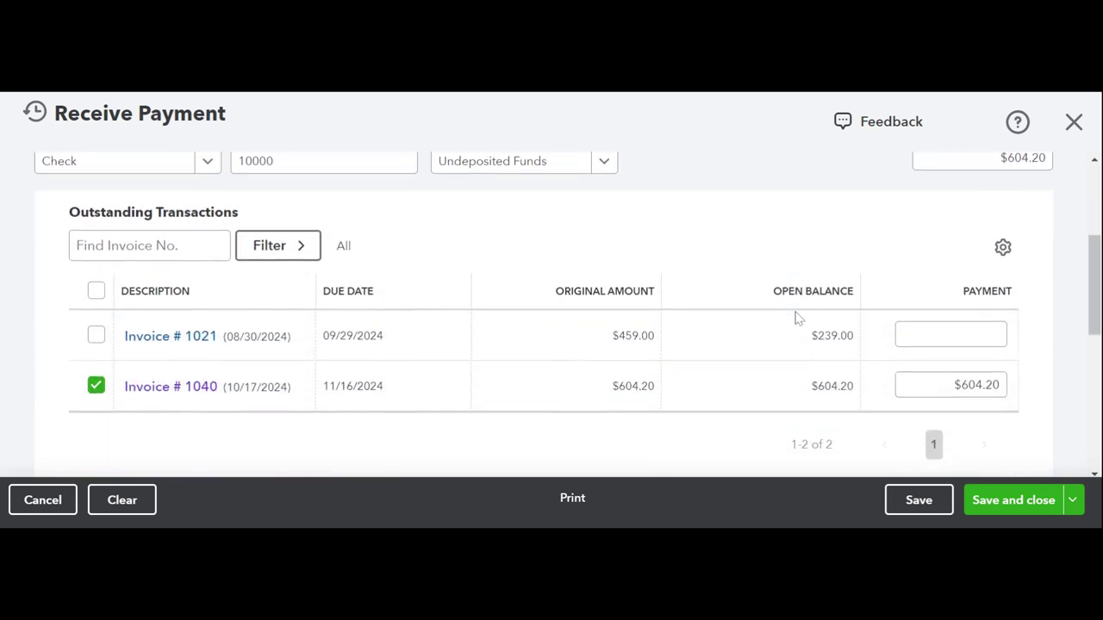
{"action": "scroll", "coordinate": [797, 318], "scroll_direction": "down", "scroll_amount": 1}
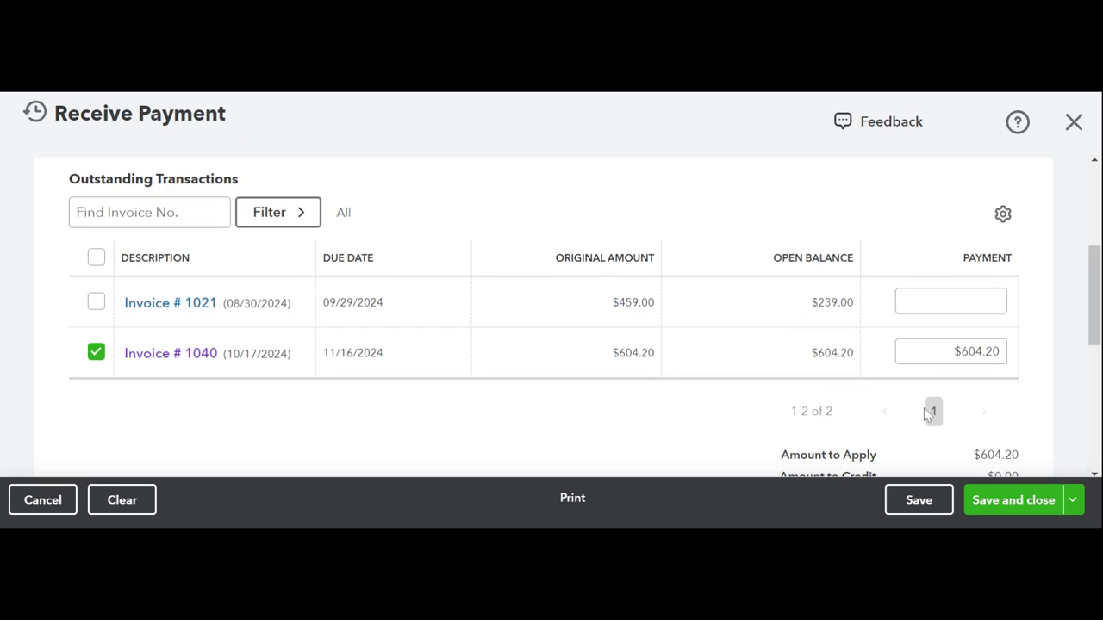
{"action": "scroll", "coordinate": [925, 412], "scroll_direction": "up", "scroll_amount": 3}
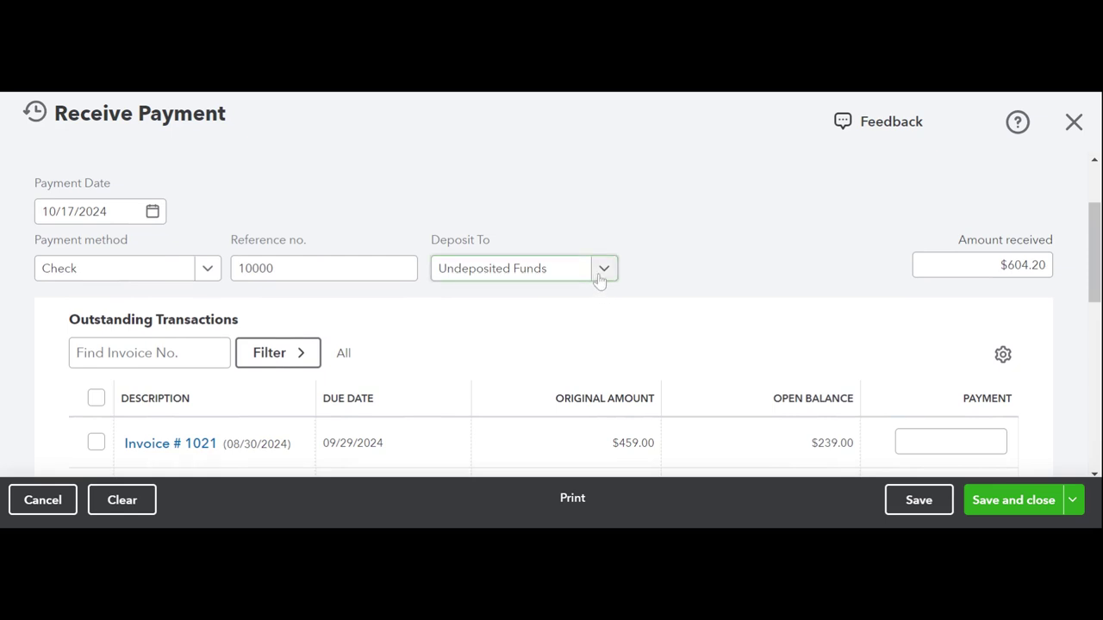
Save the check payment, then close the now-paid Invoice #1040 to return to Reports
{"action": "left_click", "coordinate": [1017, 500]}
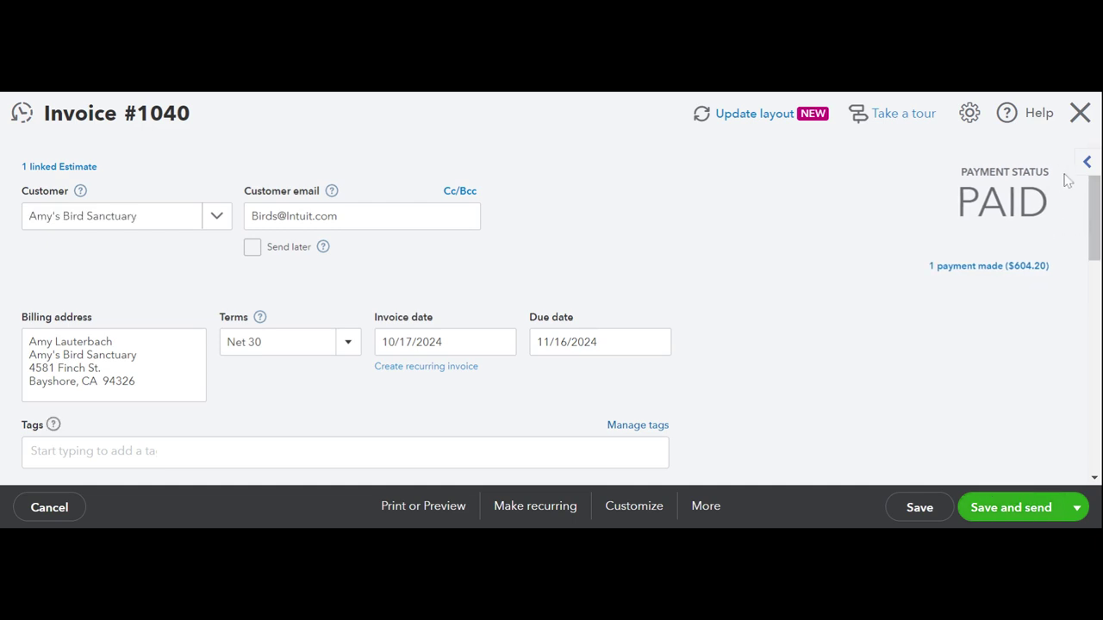
{"action": "left_click", "coordinate": [1079, 114]}
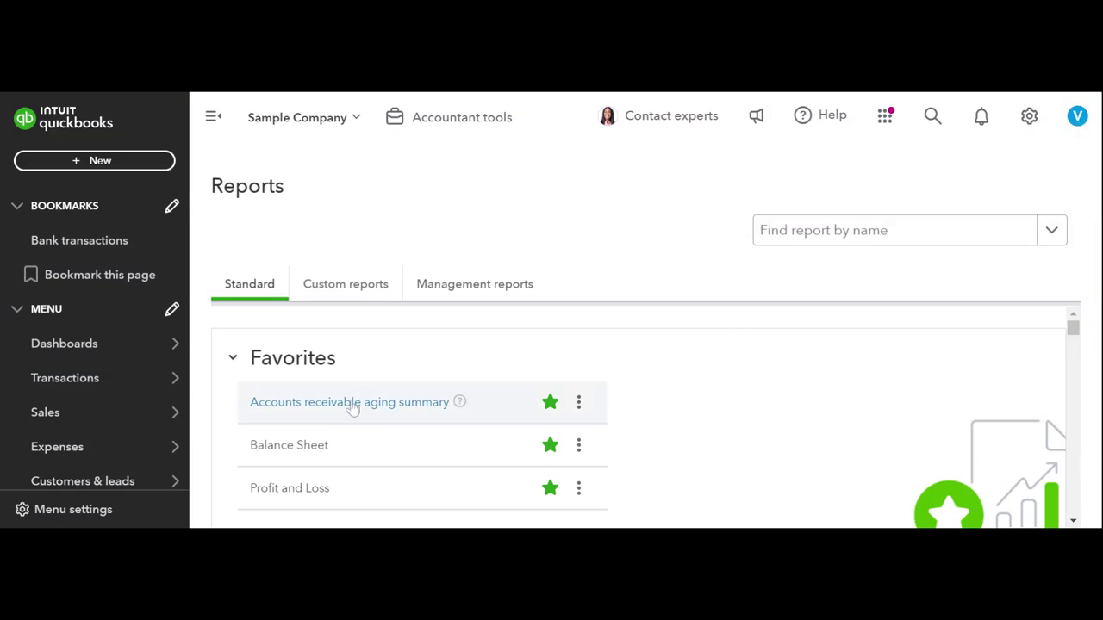
From the Balance Sheet, list the 5,281.52 A/R transactions newest first, showing invoice 1040 and payment 10000
{"action": "left_click", "coordinate": [302, 453]}
{"action": "key", "text": "ctrl+a"}
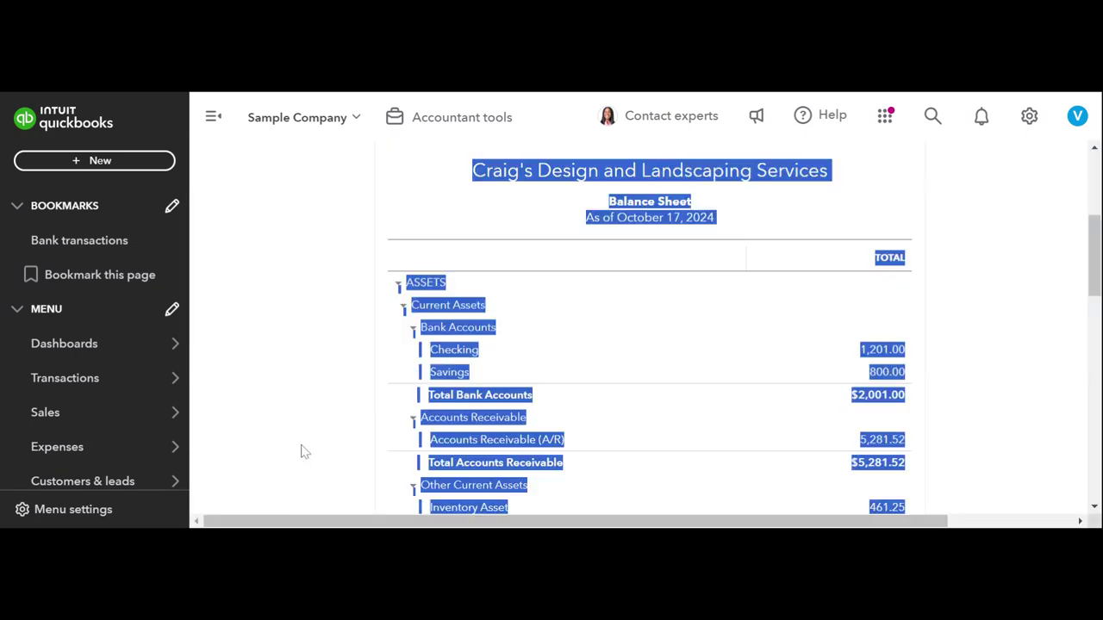
{"action": "left_click", "coordinate": [361, 412]}
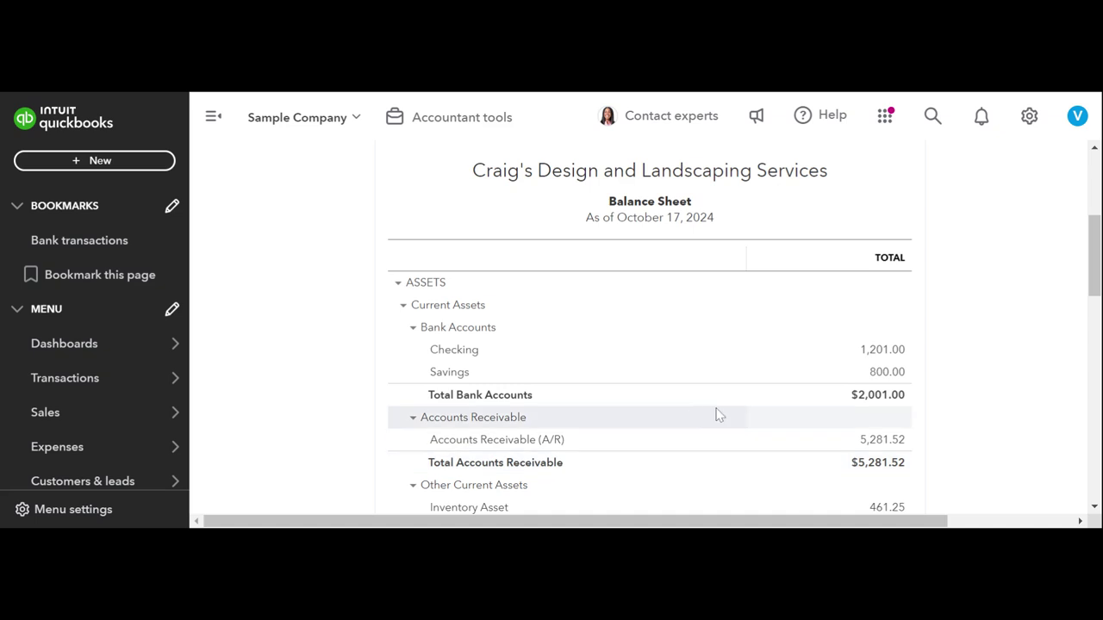
{"action": "left_click", "coordinate": [881, 440]}
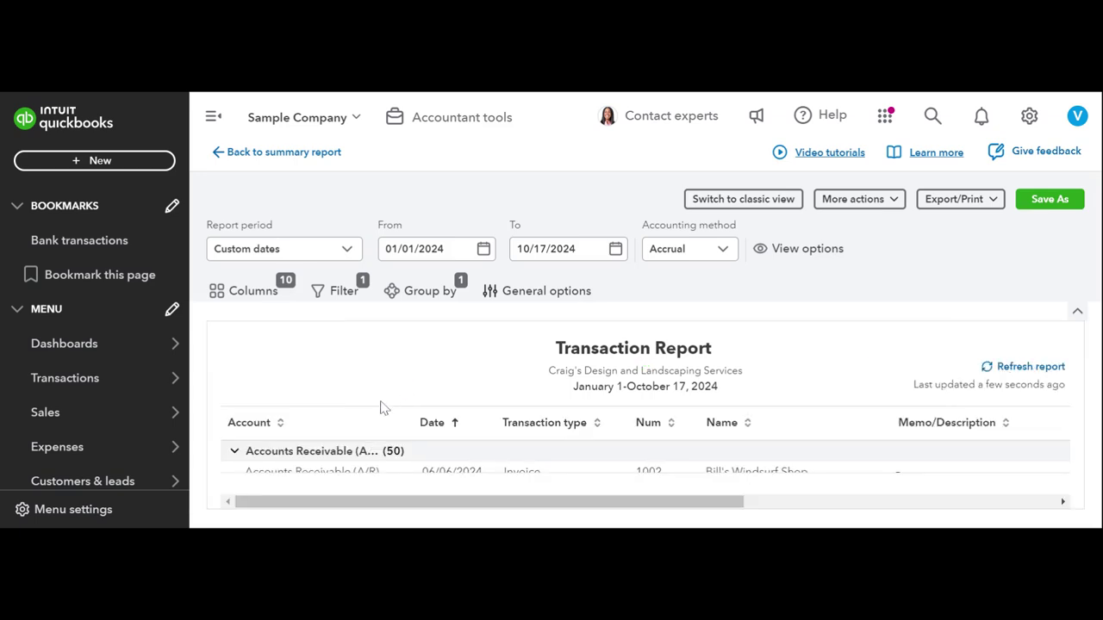
{"action": "left_click", "coordinate": [454, 424]}
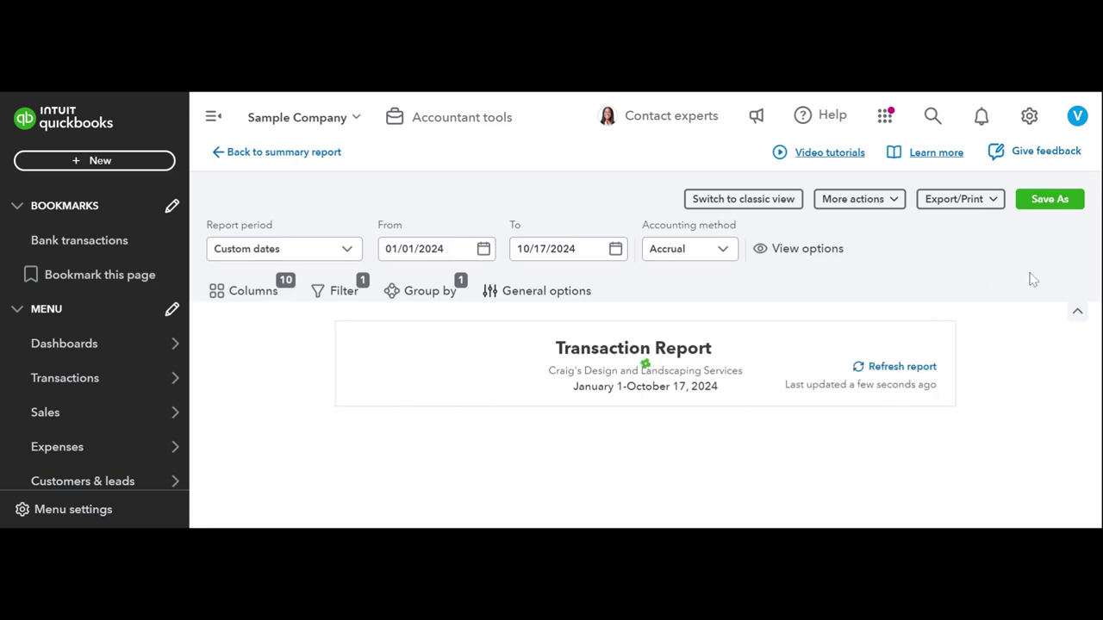
{"action": "left_click", "coordinate": [1077, 311]}
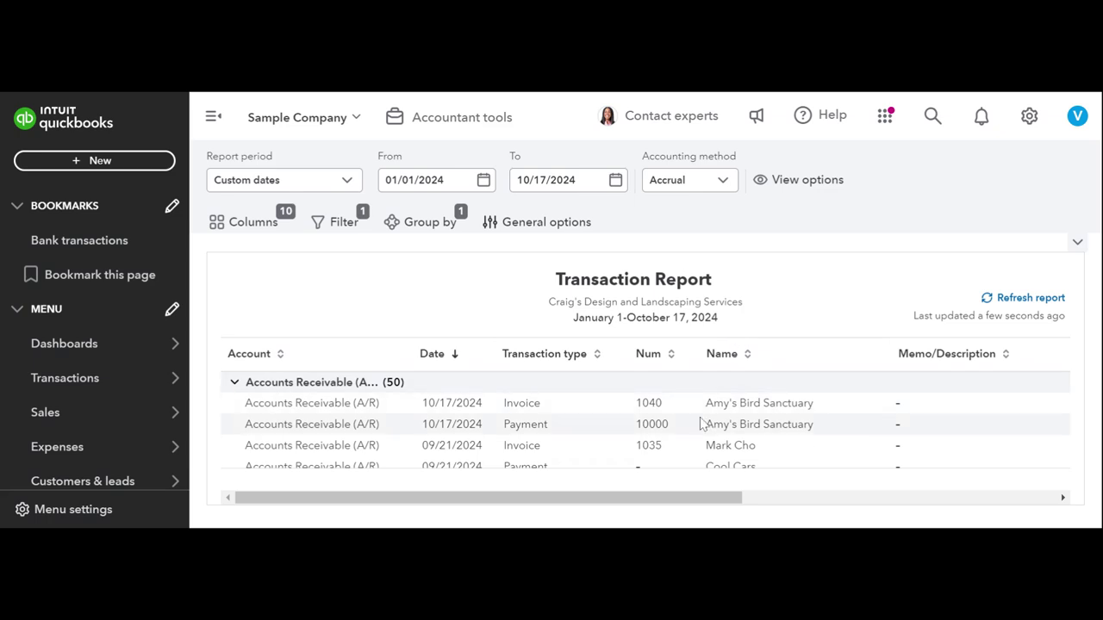
{"action": "scroll", "coordinate": [700, 423], "scroll_direction": "right", "scroll_amount": 5}
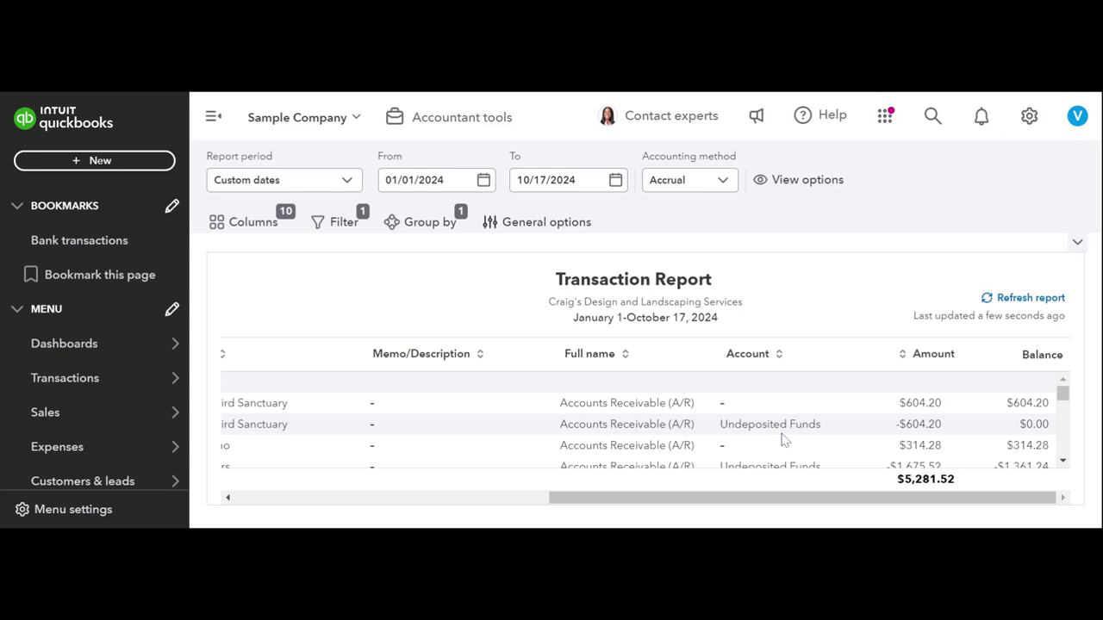
{"action": "scroll", "coordinate": [773, 406], "scroll_direction": "left", "scroll_amount": 10}
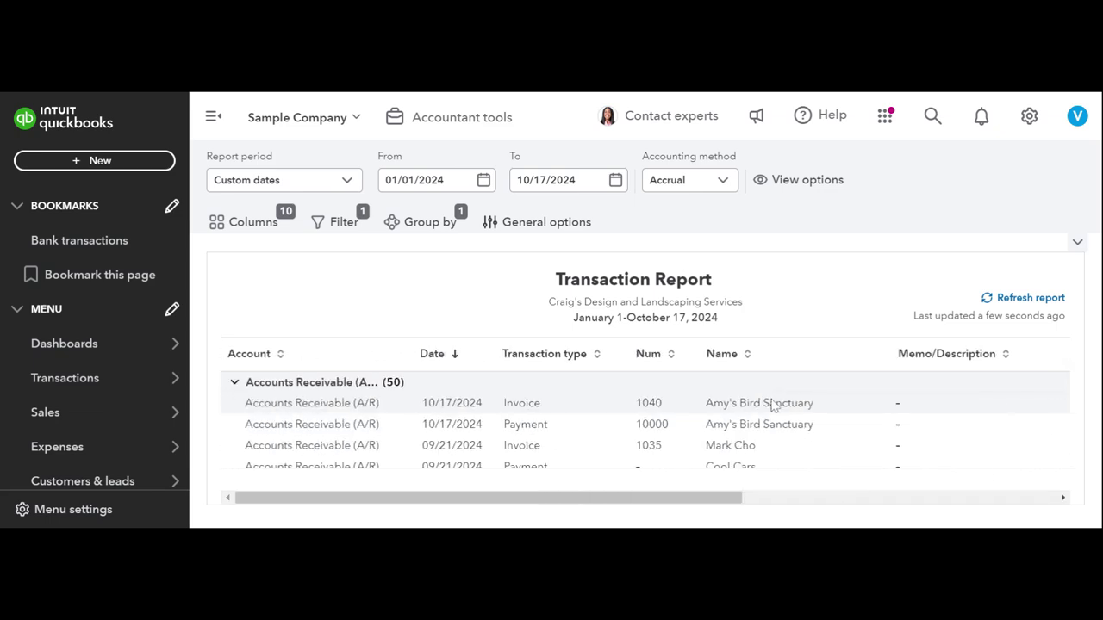